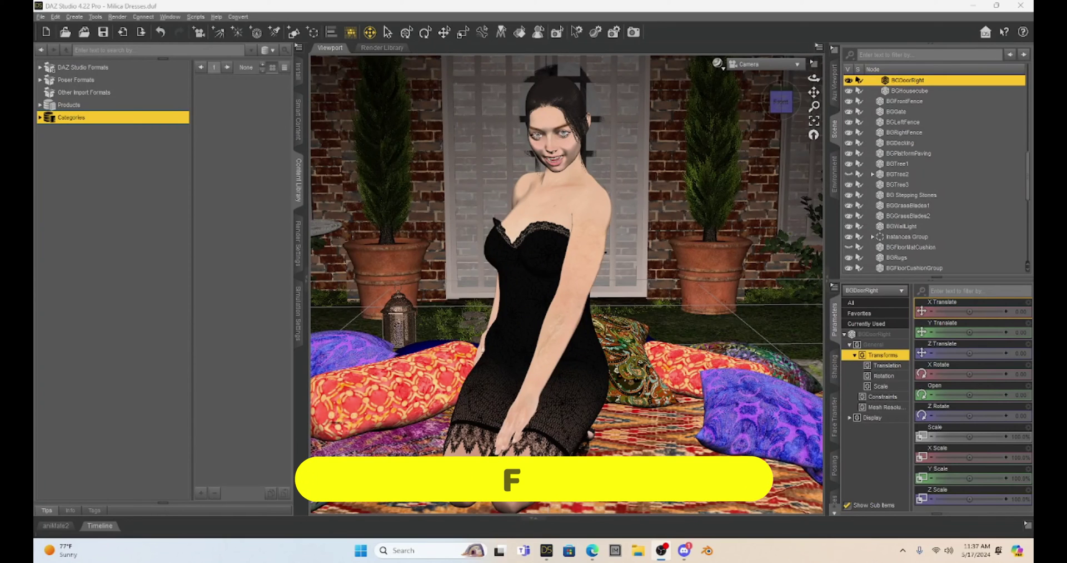
- Open the Customize dialog with F3 and browse the action categories list
key(F3)
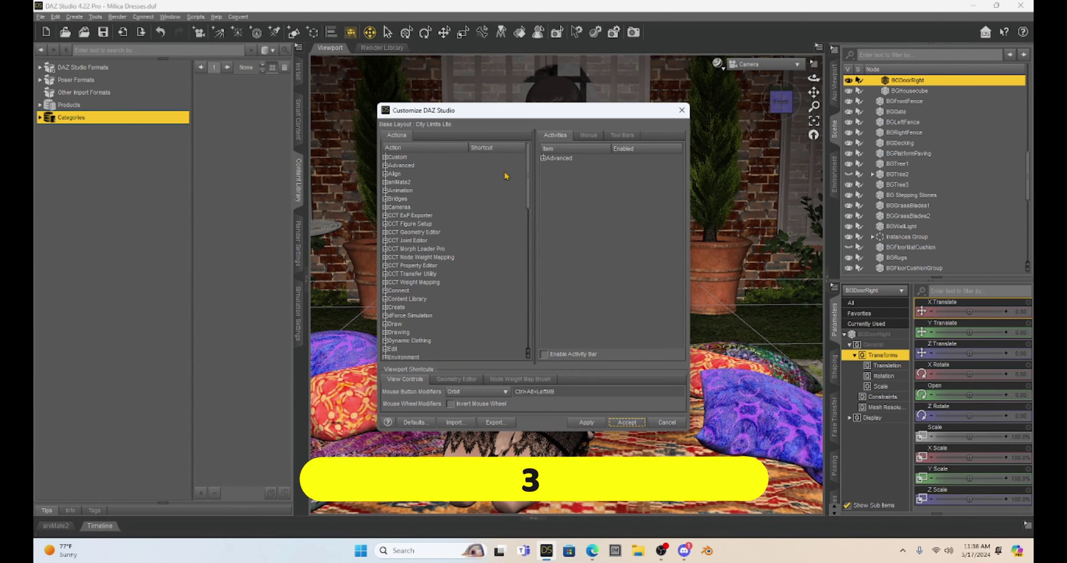
key(f)
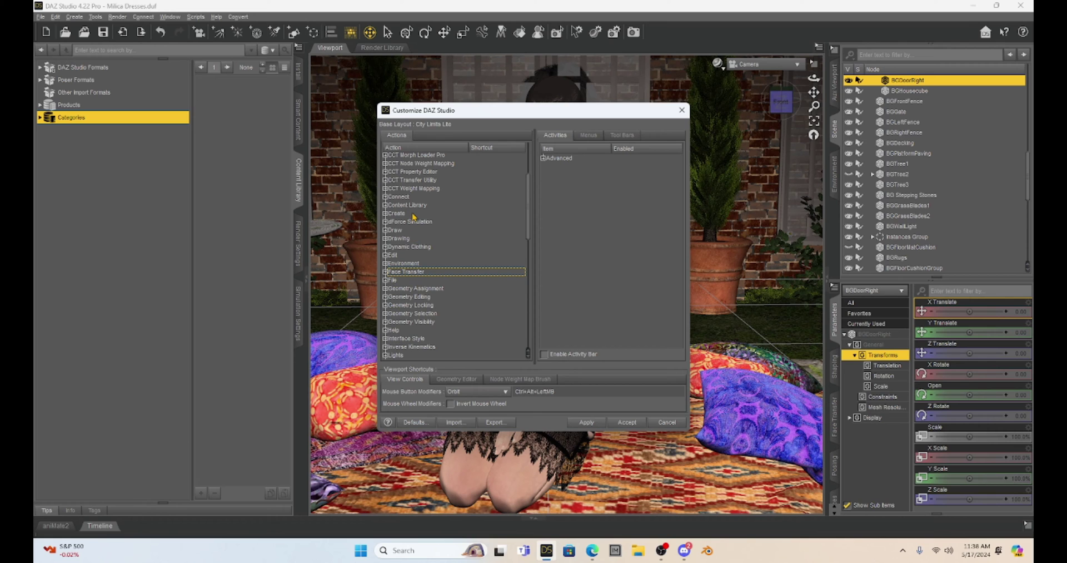
scroll(438, 243, down, 5)
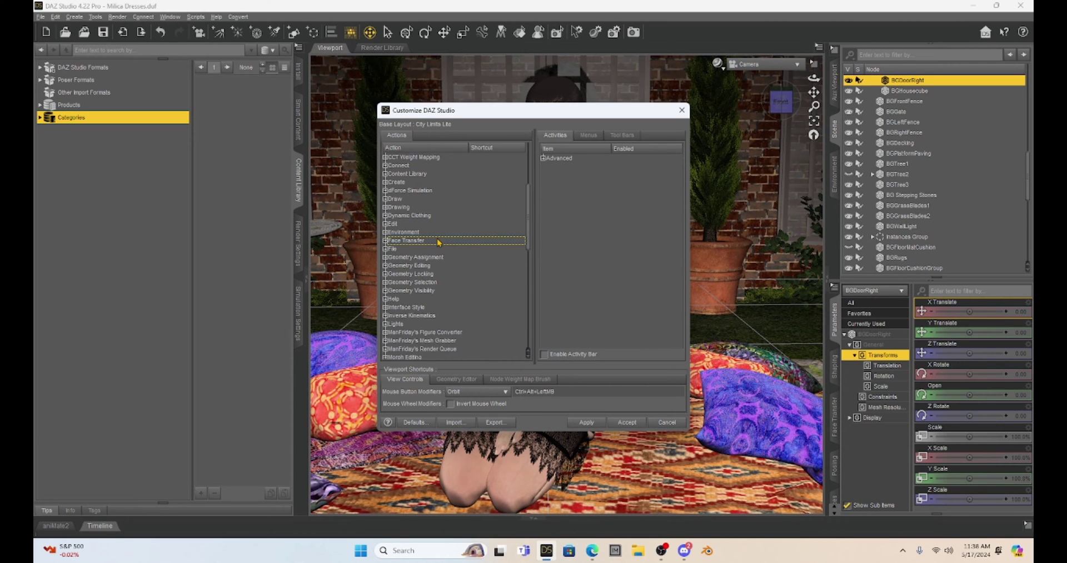
scroll(438, 241, down, 5)
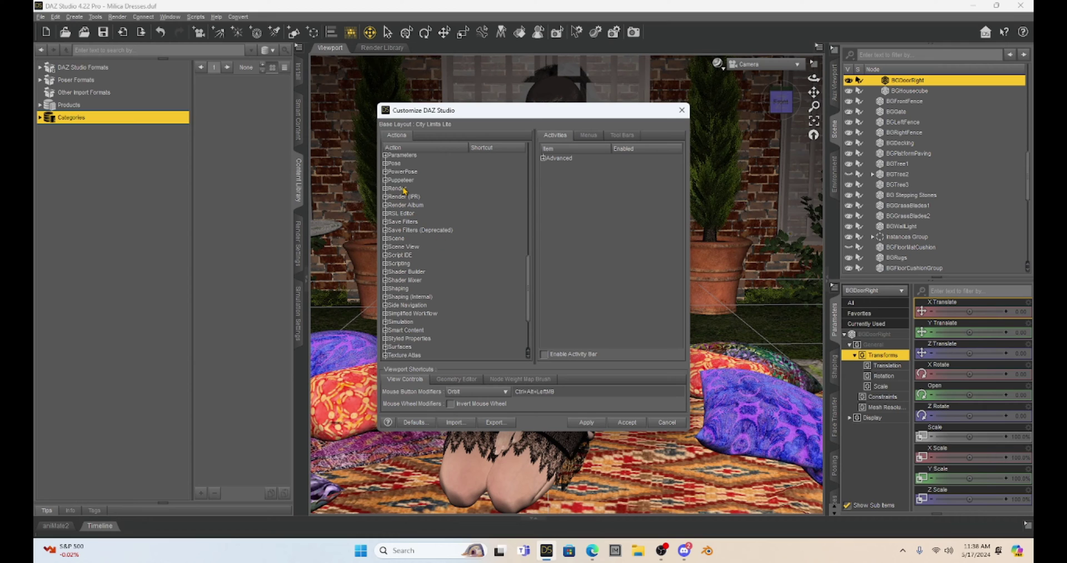
scroll(403, 170, up, 1)
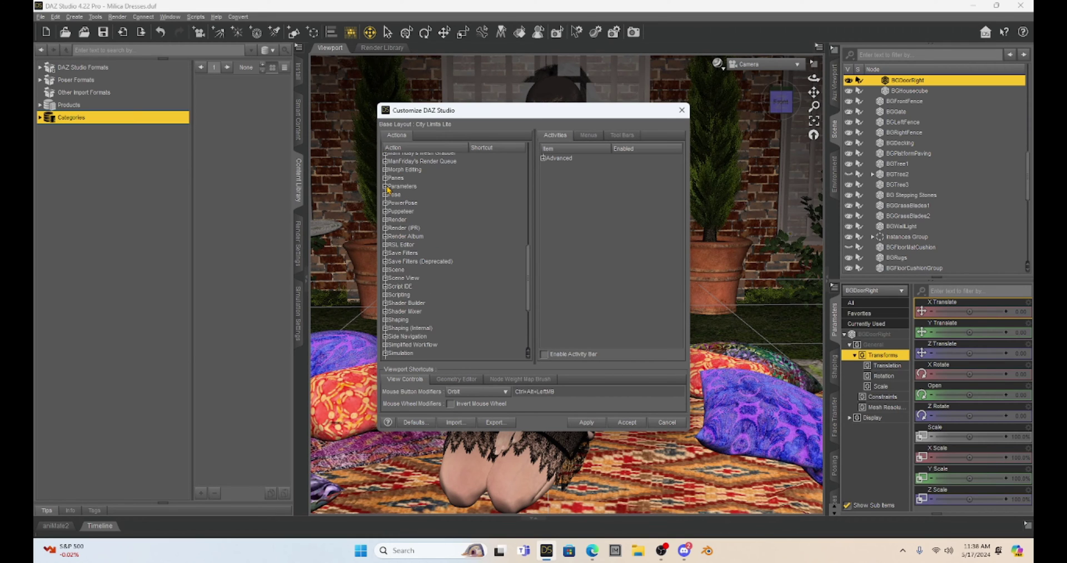
- Expand the Parameters category to review shortcuts such as Aim At, Clear Figure and Expand All
click(385, 188)
scroll(470, 201, down, 4)
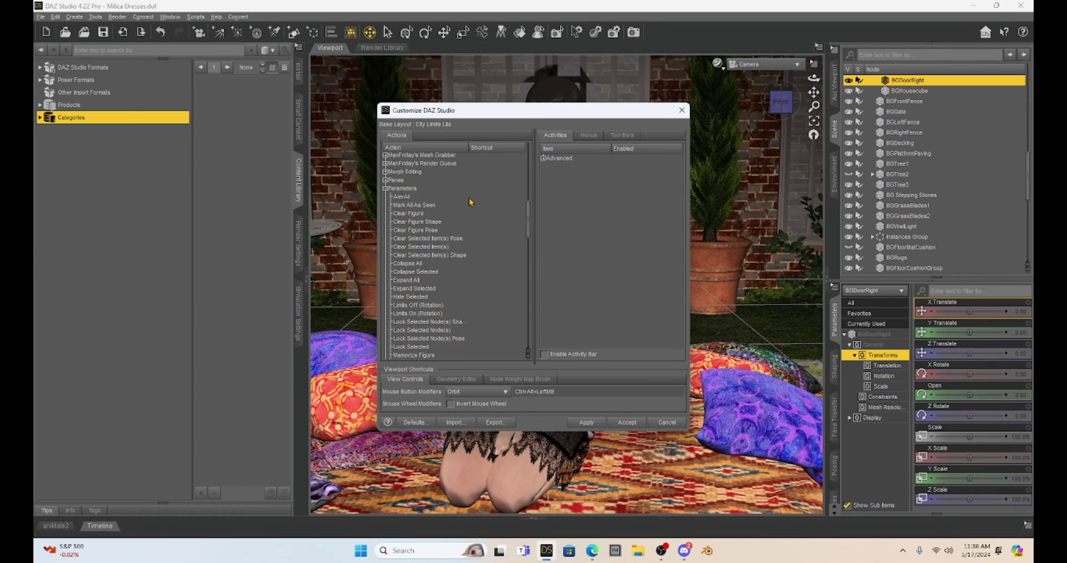
scroll(470, 201, down, 3)
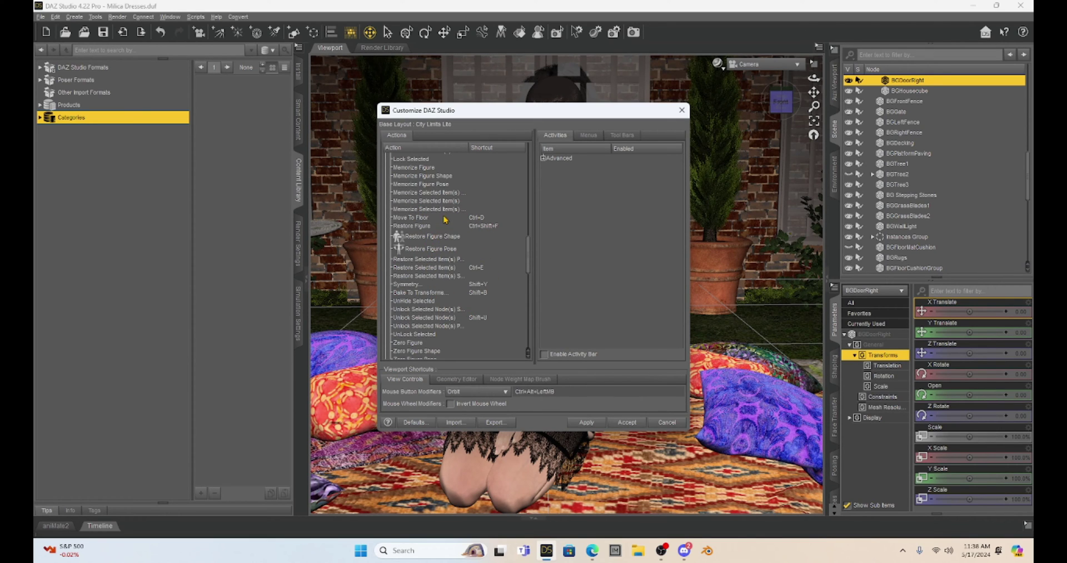
scroll(445, 219, up, 6)
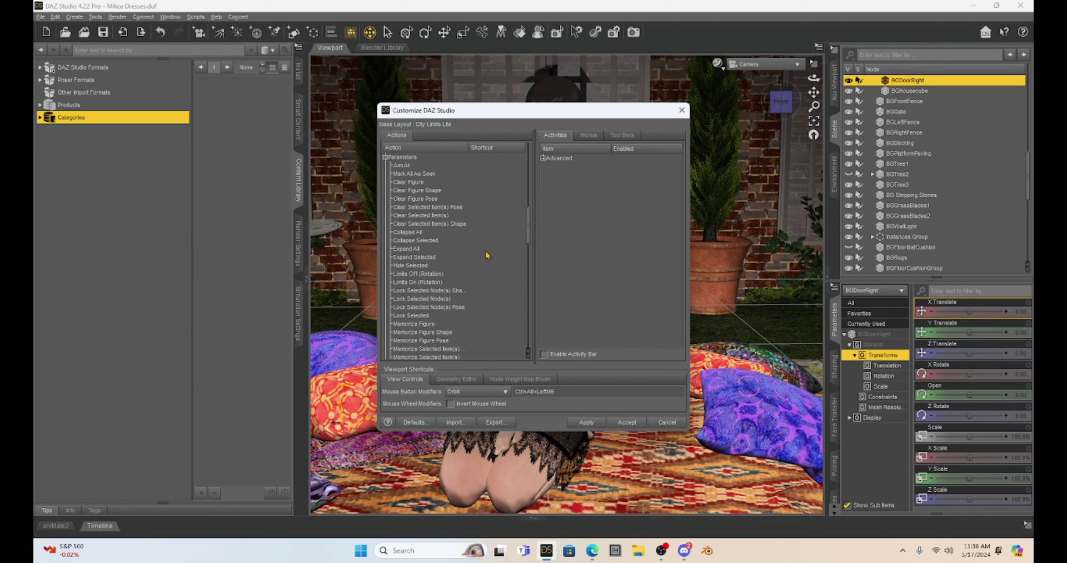
- Cancel the Customize dialog, view and pan through Camera (2), then switch to Camera (3)
click(660, 422)
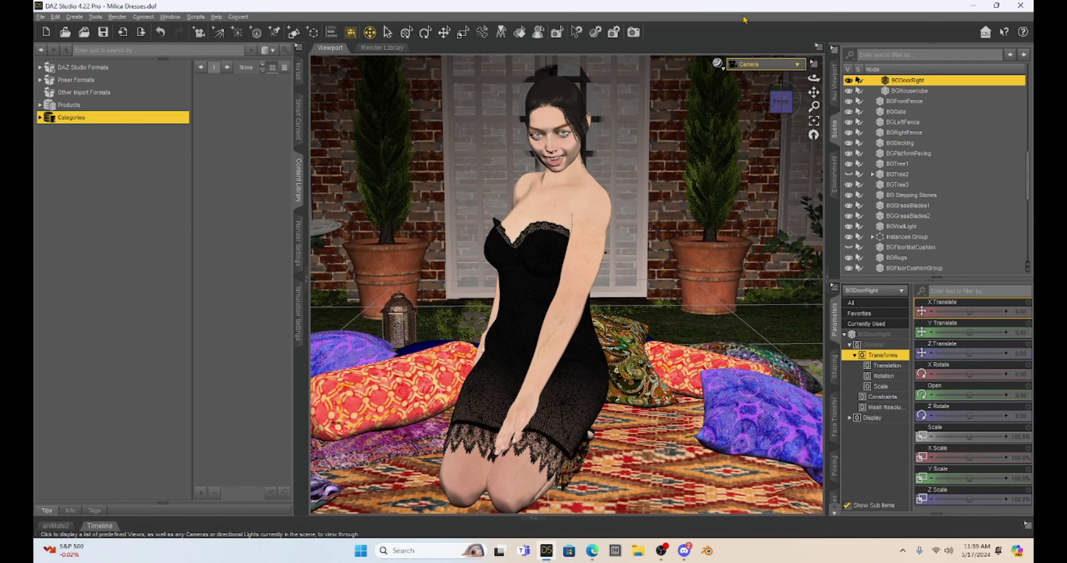
click(762, 66)
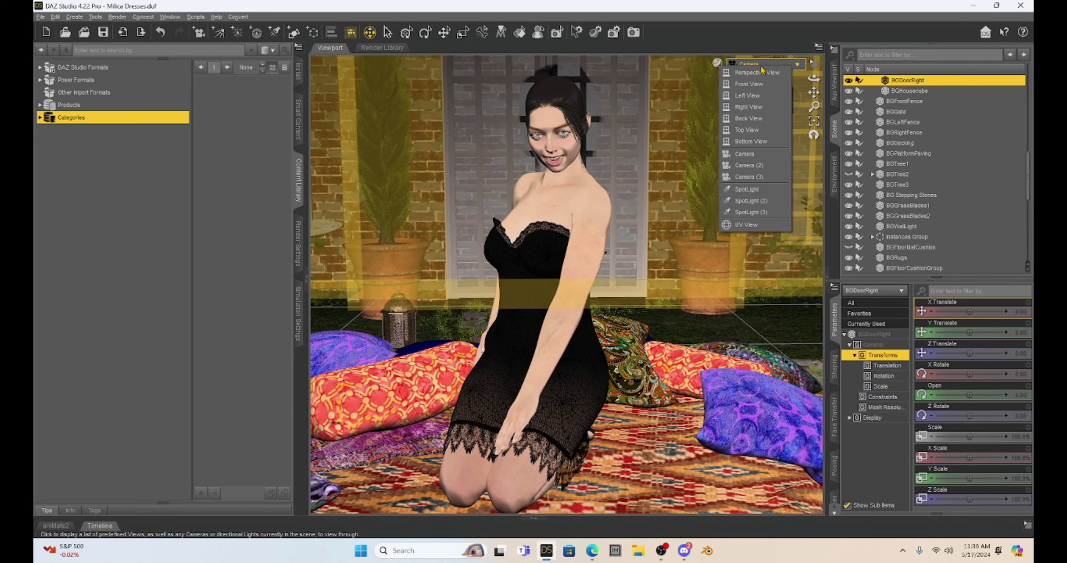
click(763, 168)
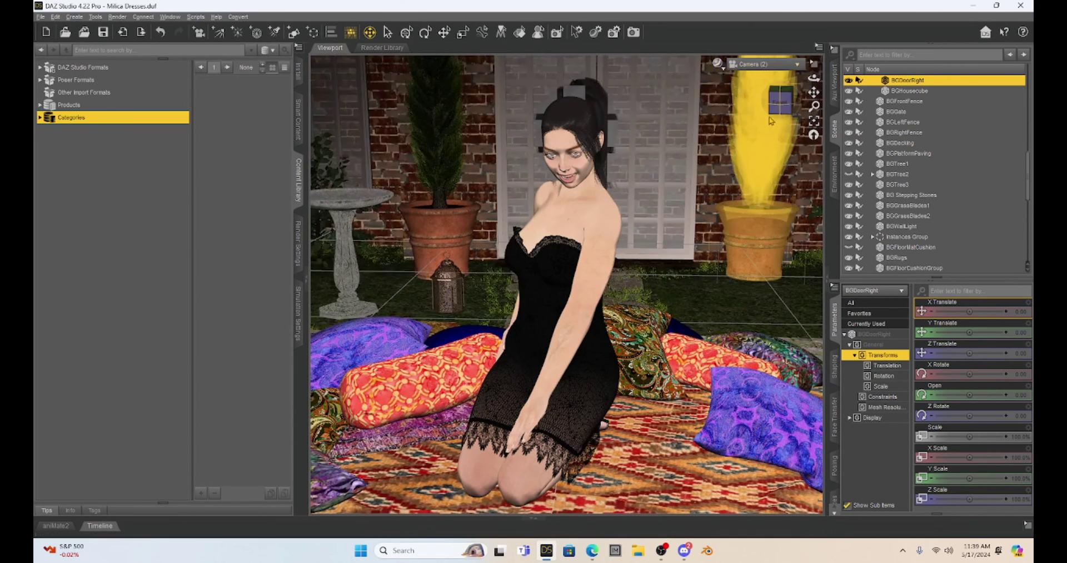
mouse_move(812, 92)
mouse_down()
mouse_move(802, 83)
mouse_move(775, 103)
mouse_move(811, 93)
mouse_up()
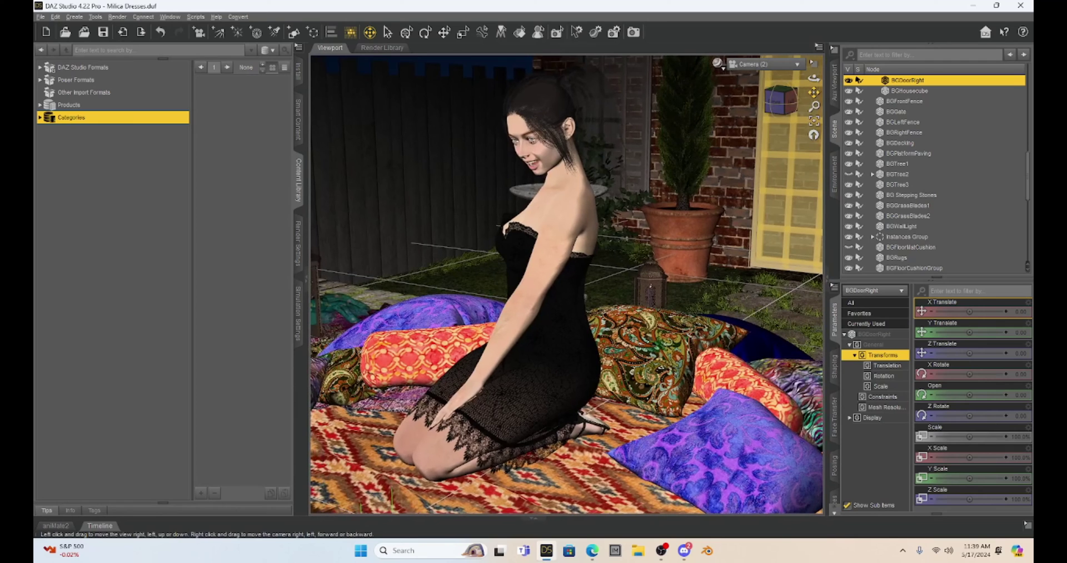
click(789, 65)
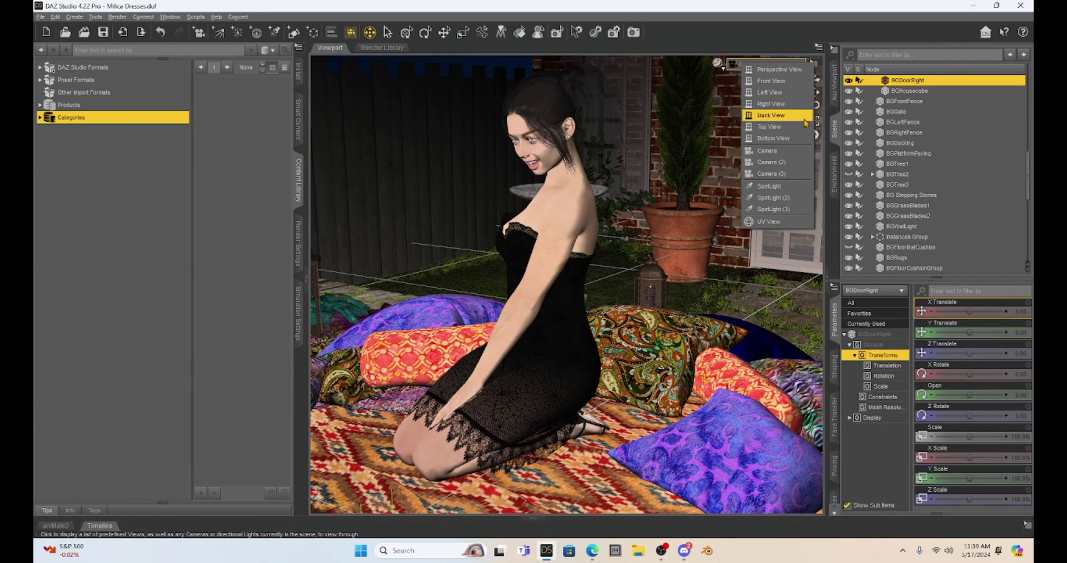
click(781, 175)
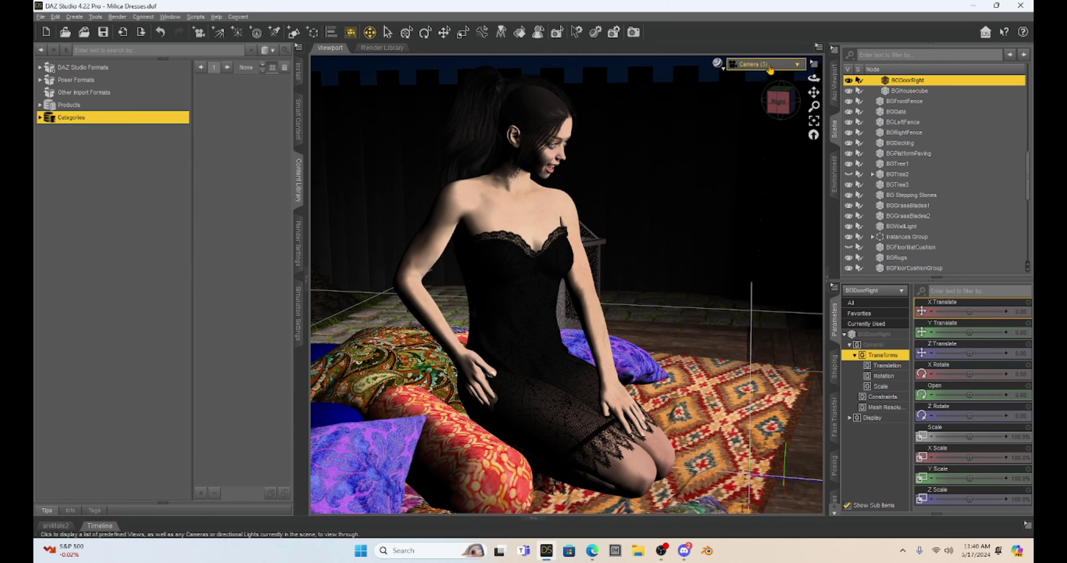
- Survey the patio set in Perspective View using view cube, zoom and pan, then return to Camera
click(770, 65)
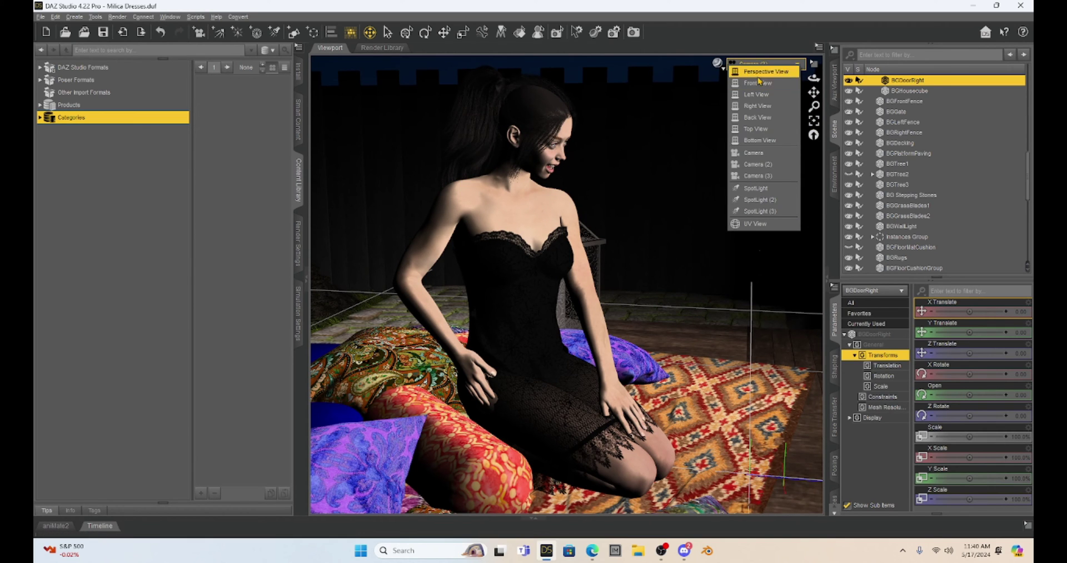
click(767, 72)
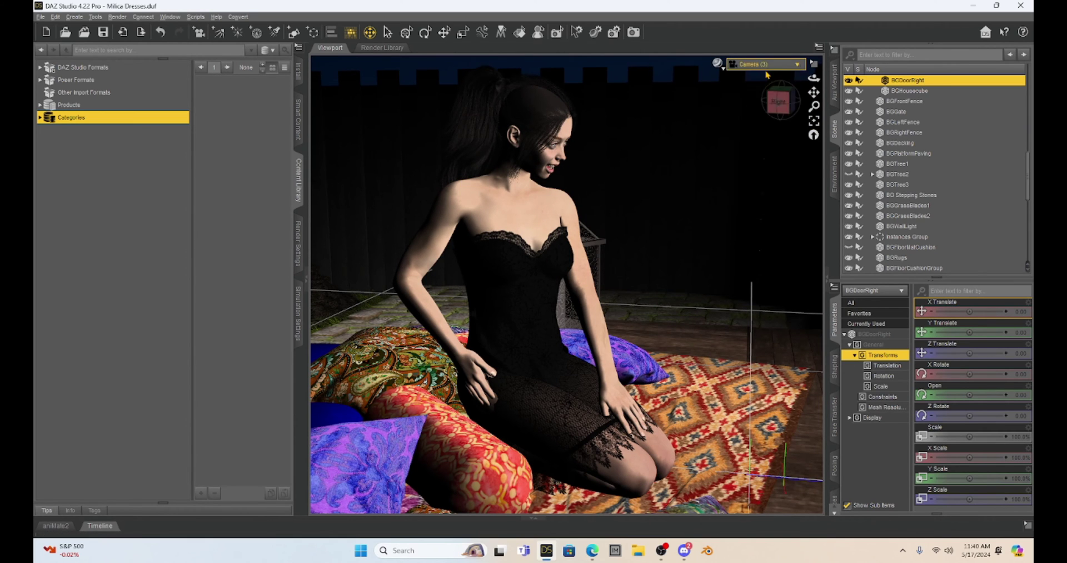
click(776, 102)
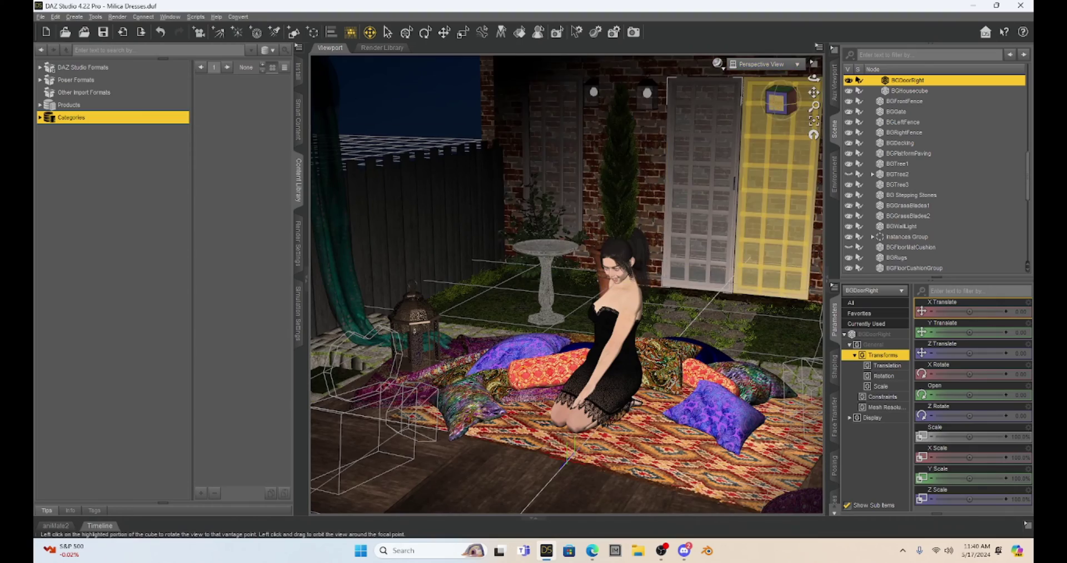
scroll(722, 226, down, 5)
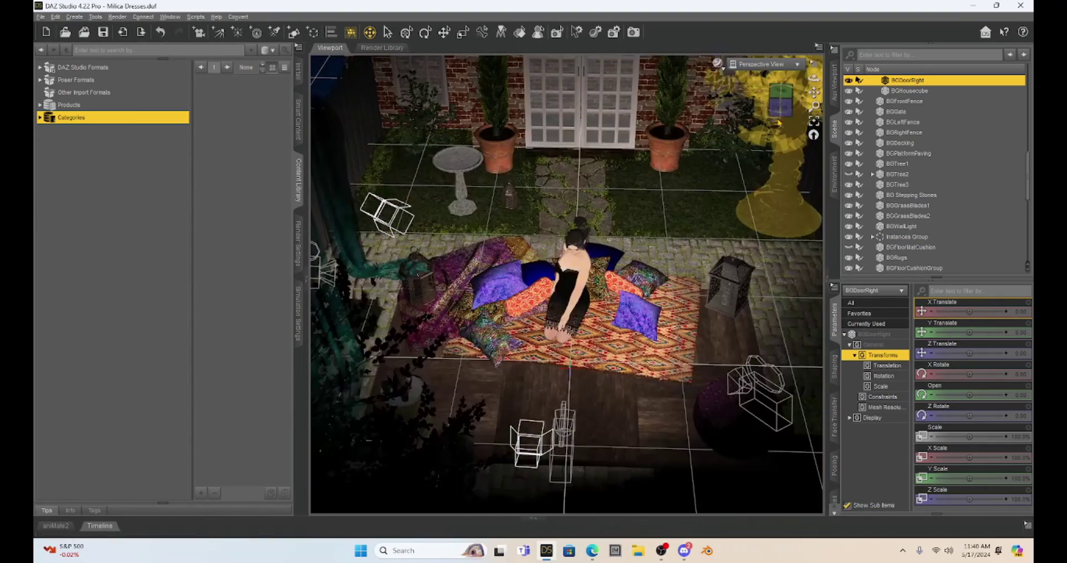
click(780, 111)
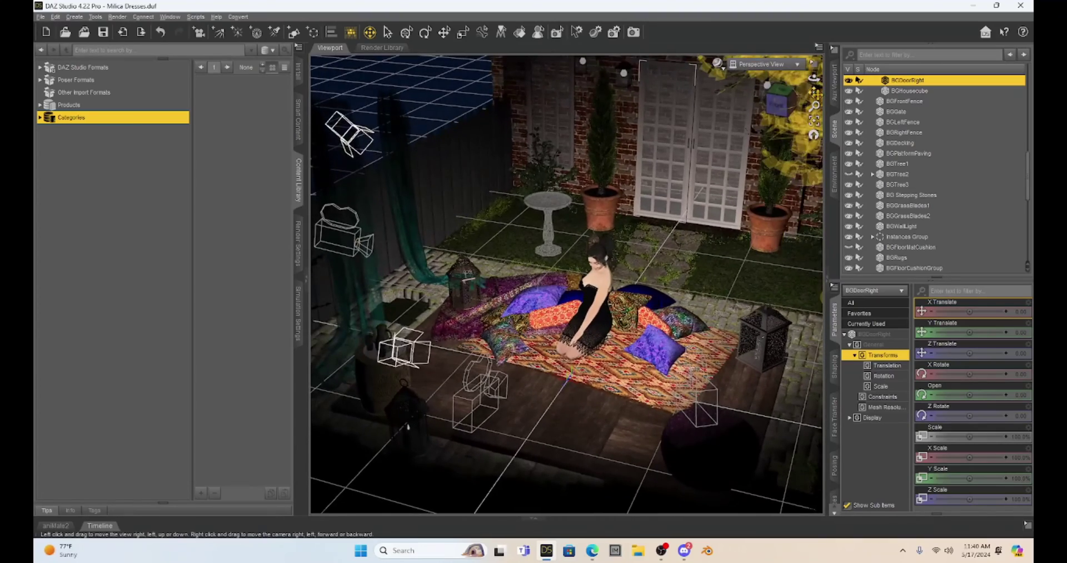
drag(814, 92, 835, 104)
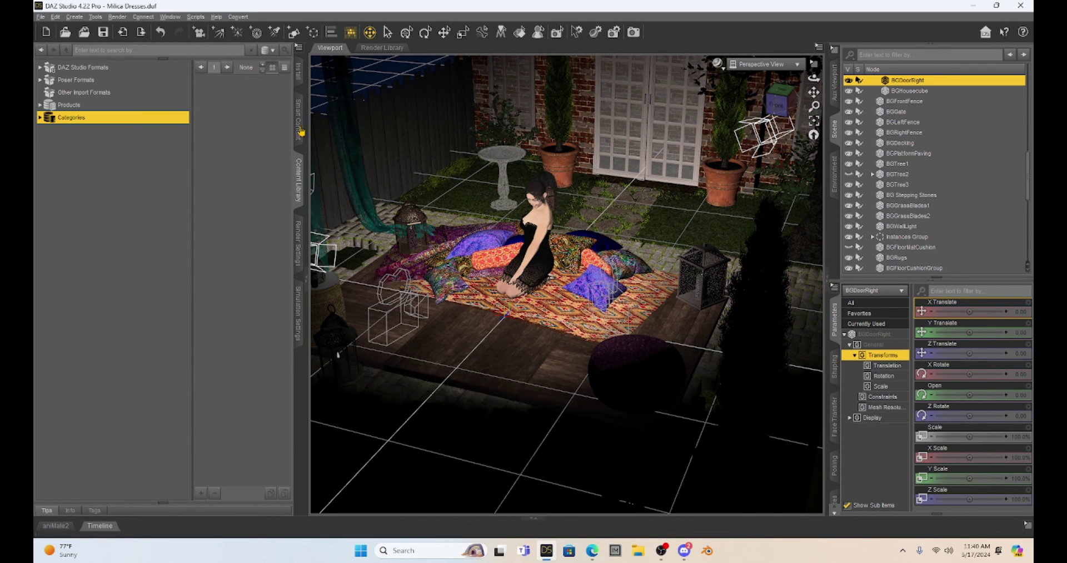
click(775, 68)
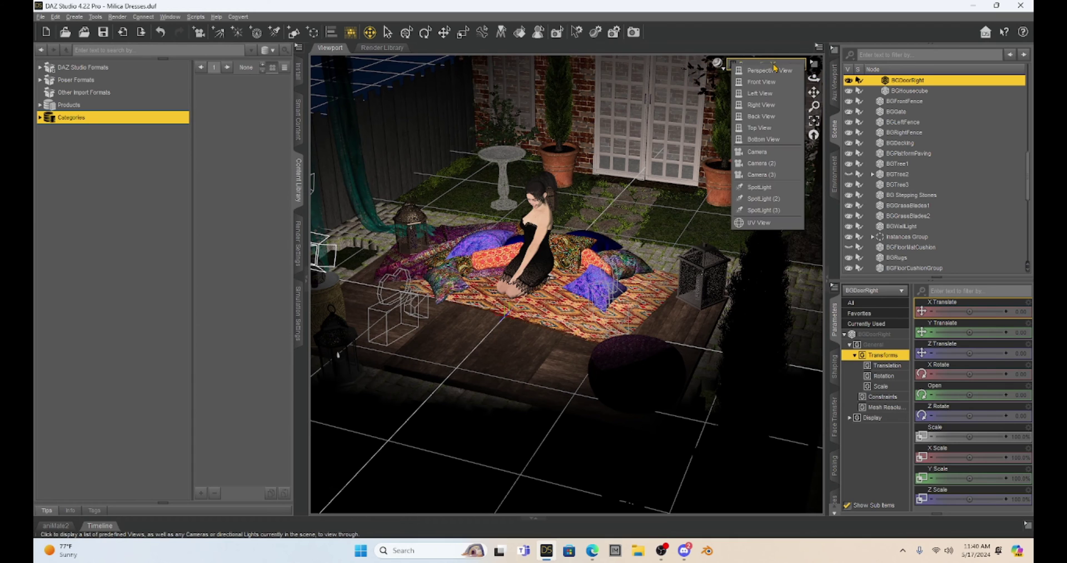
click(767, 152)
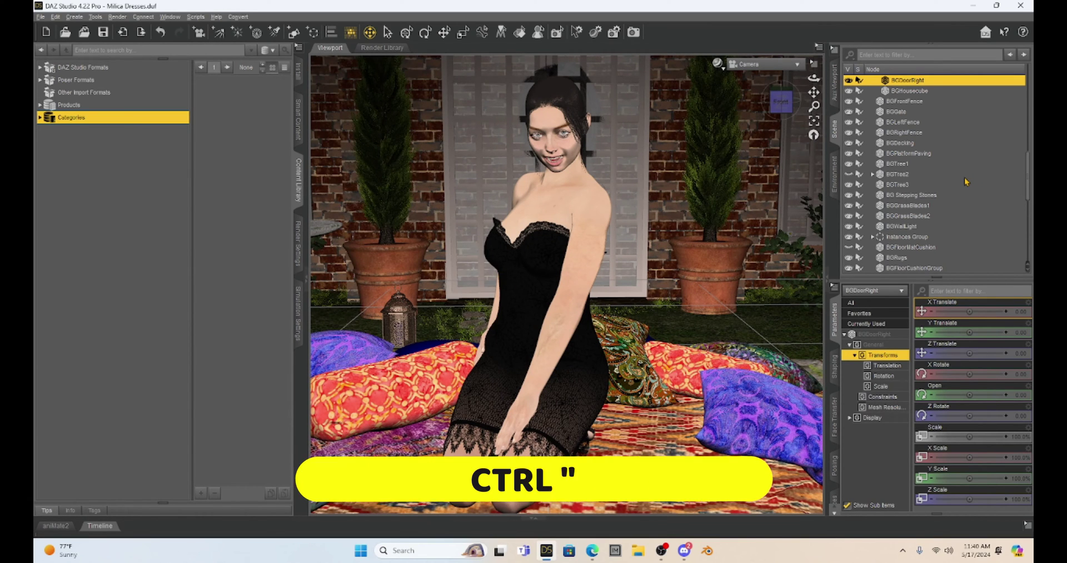
key(ctrl+p)
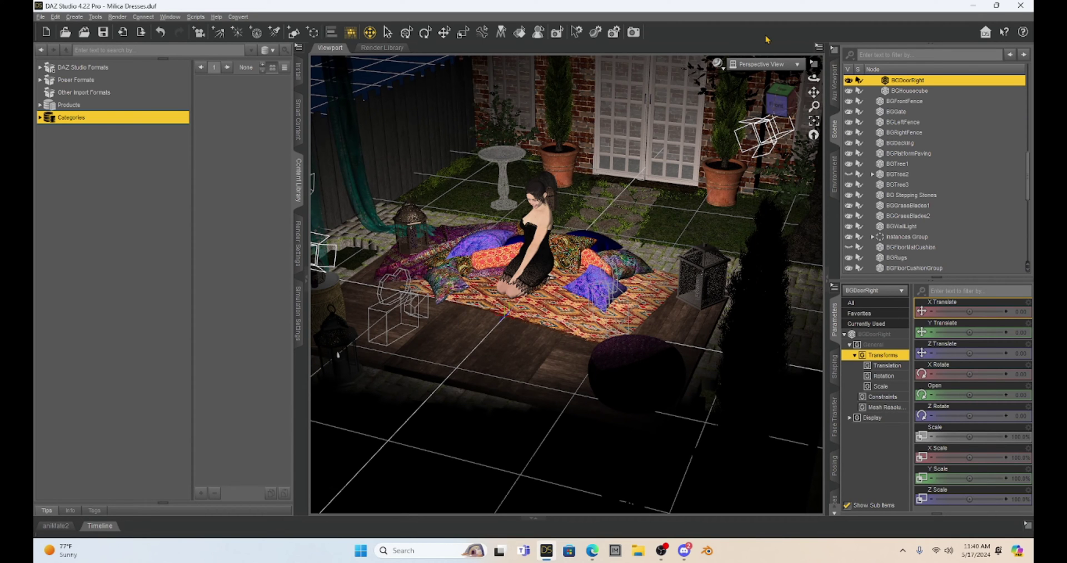
click(765, 64)
click(751, 159)
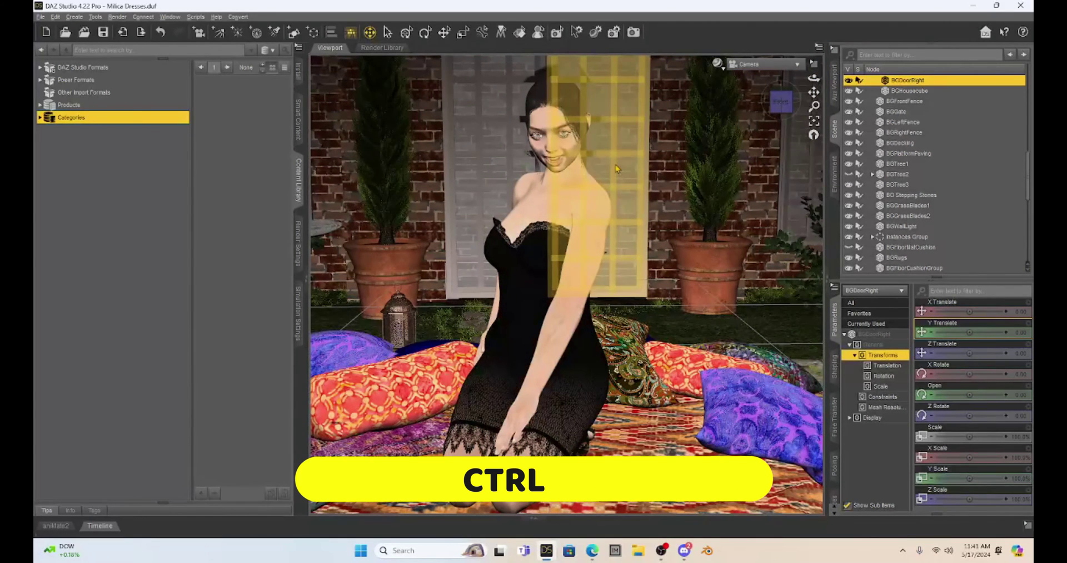
- Toggle the viewport lighting darker and back with Ctrl+L, then view the figure through Camera
key(ctrl+l)
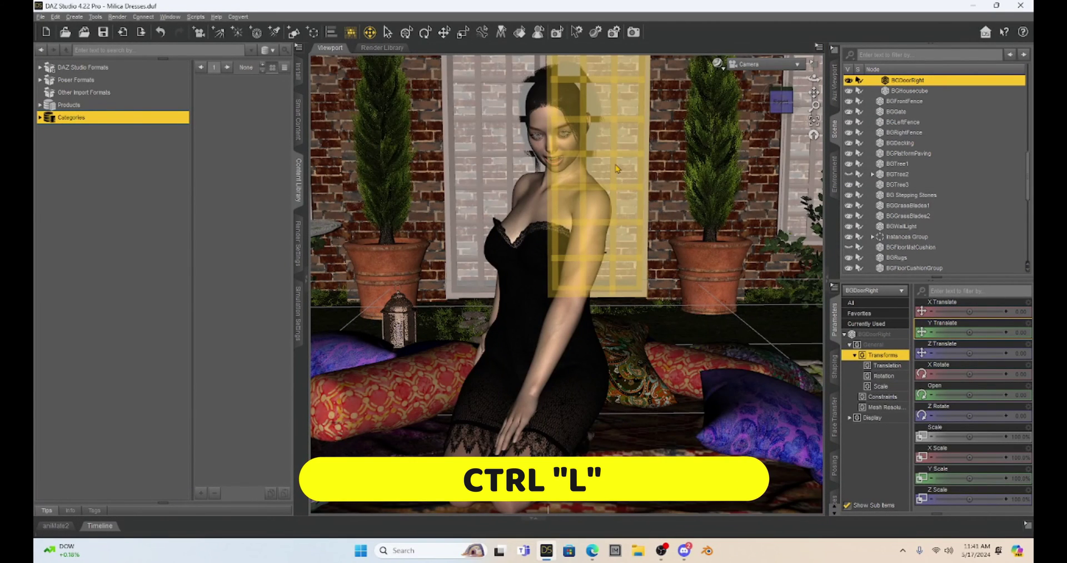
key(ctrl+l)
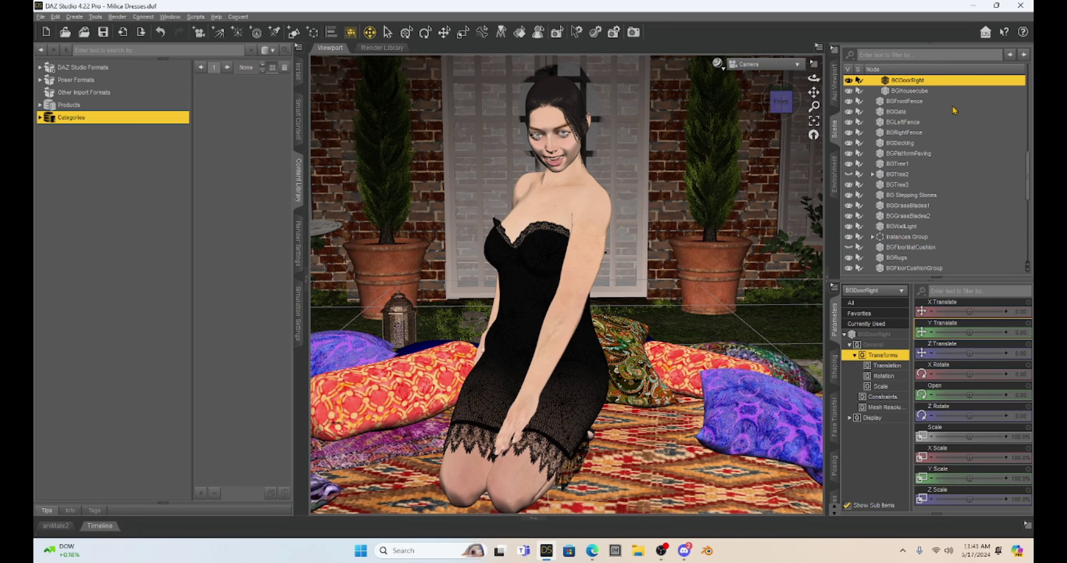
click(763, 68)
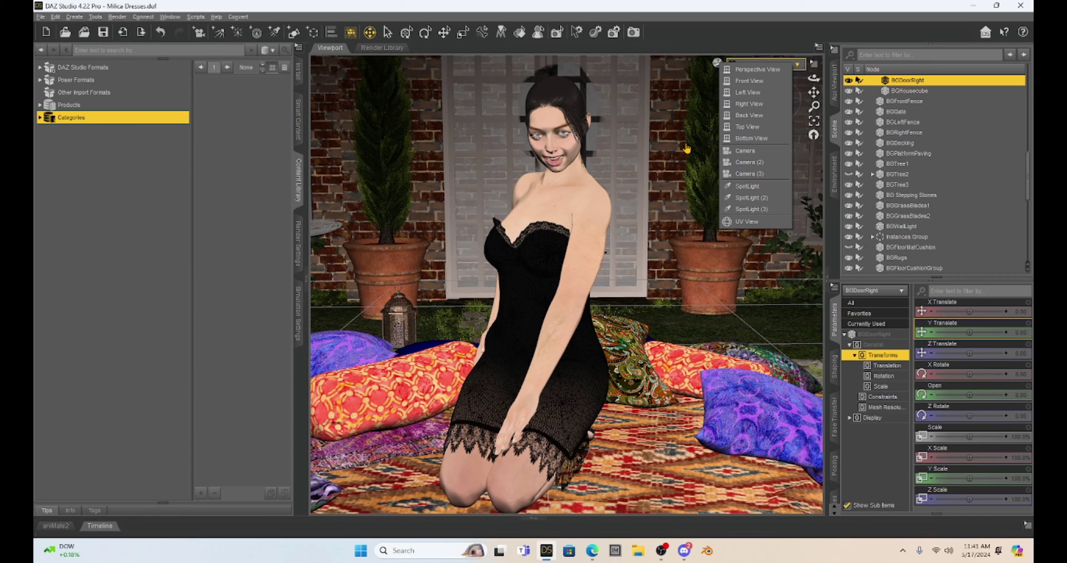
click(627, 129)
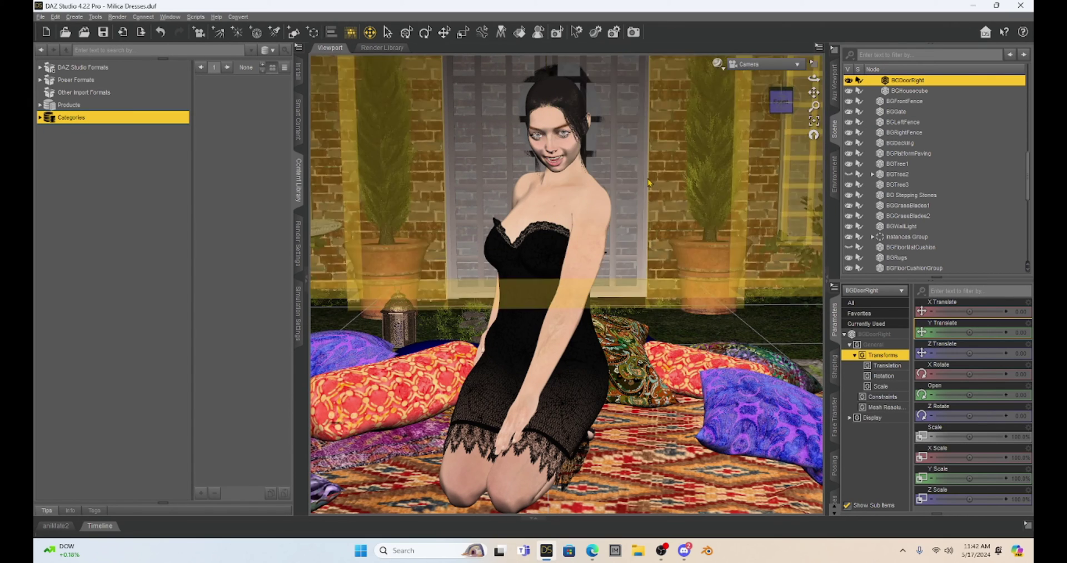
- Select Genesis 8 Female, drop her to the floor with Ctrl+D, and frame her
click(594, 211)
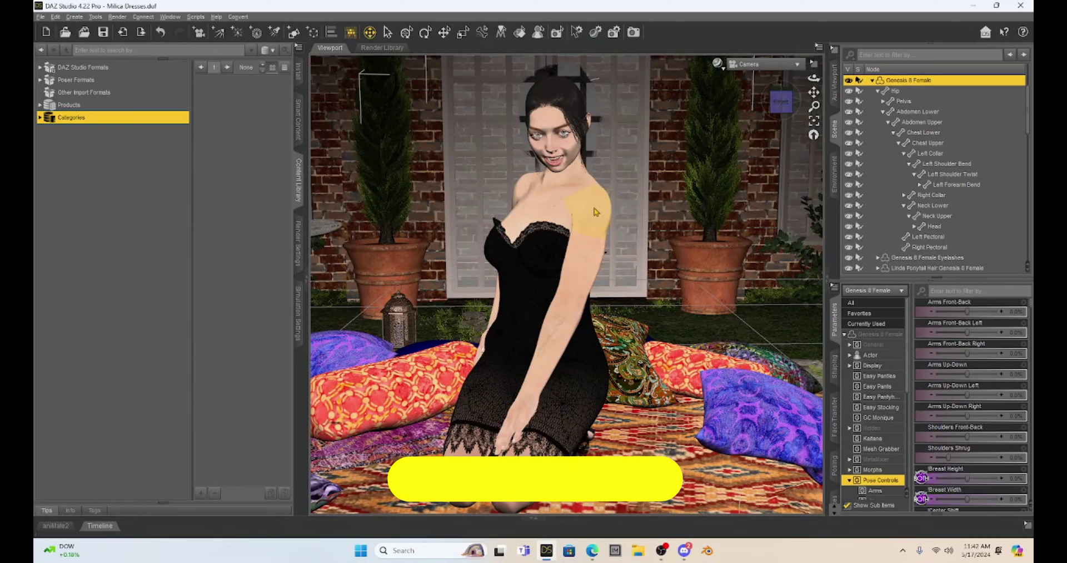
key(ctrl+d)
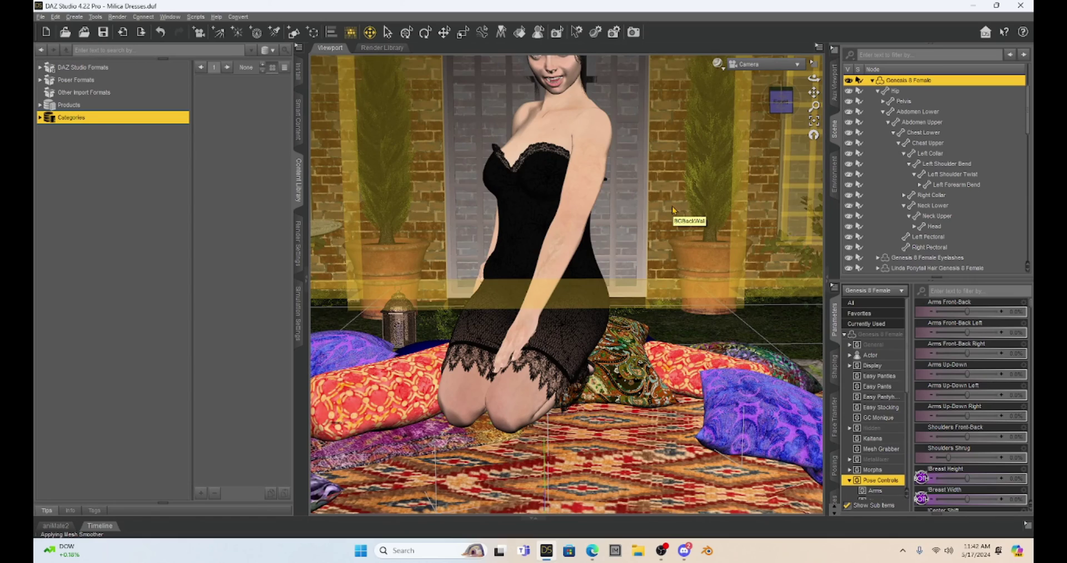
key(f)
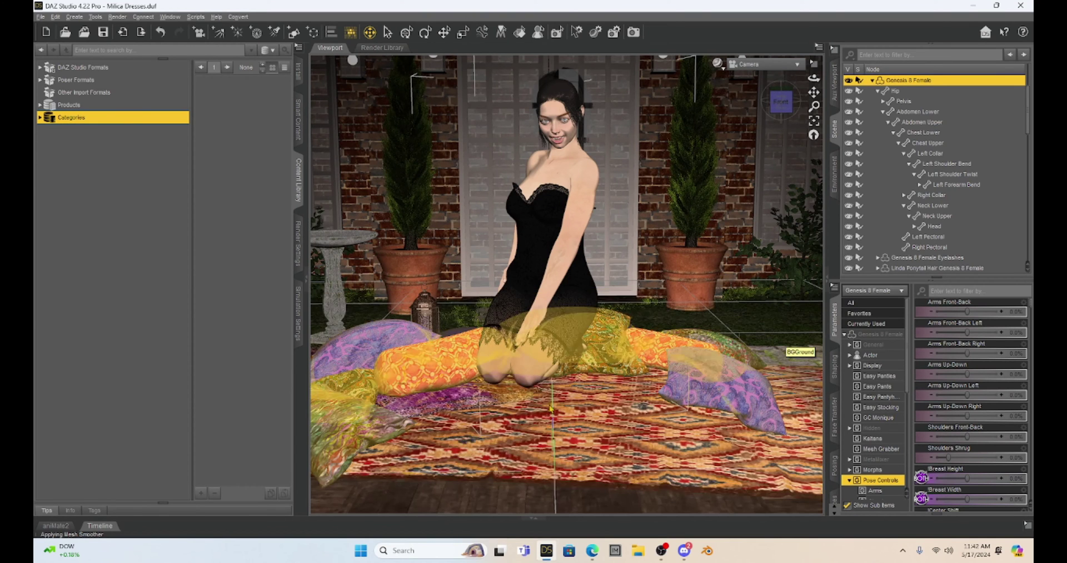
- Reframe a close frontal view of the kneeling figure with the view cube and pan control
click(786, 115)
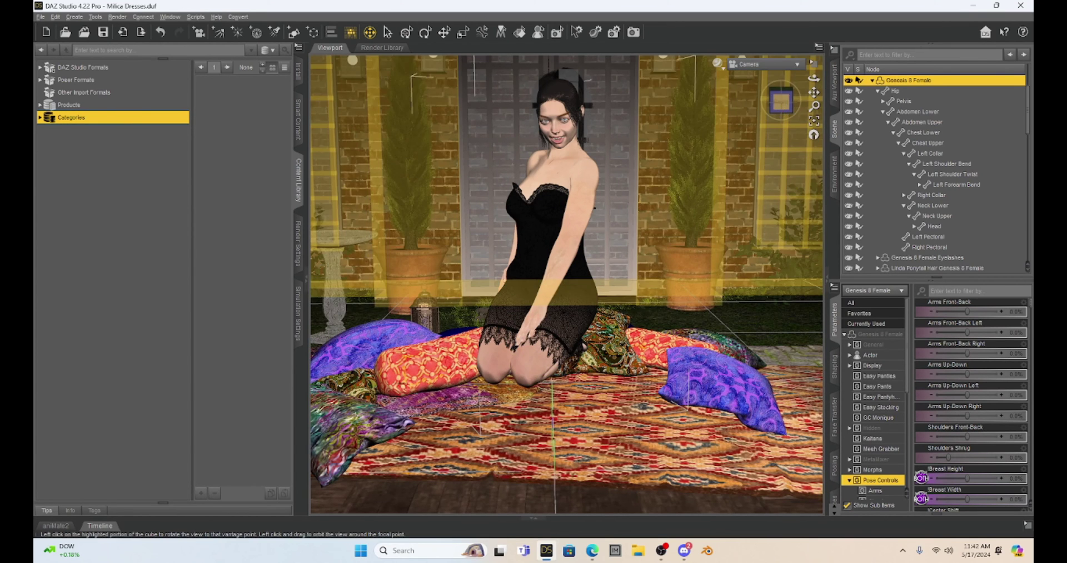
mouse_move(814, 90)
mouse_down()
mouse_move(814, 104)
mouse_move(814, 92)
mouse_up()
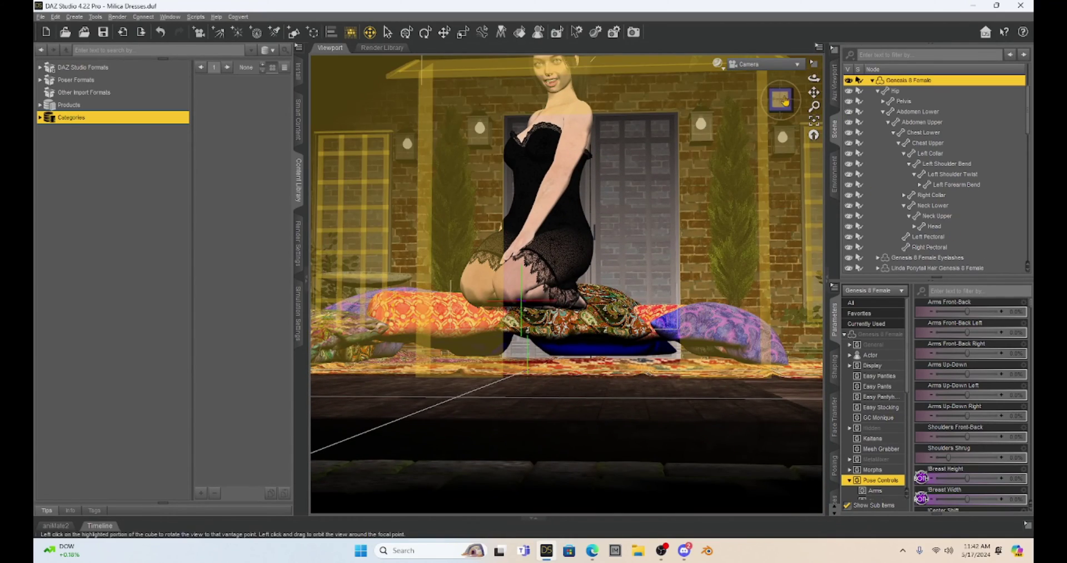
click(781, 101)
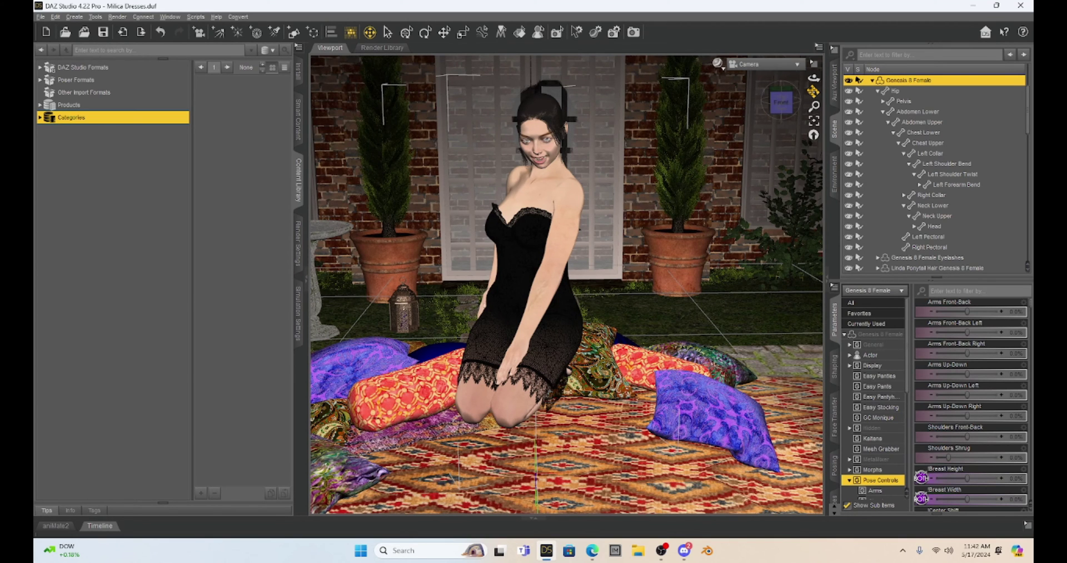
drag(813, 90, 813, 100)
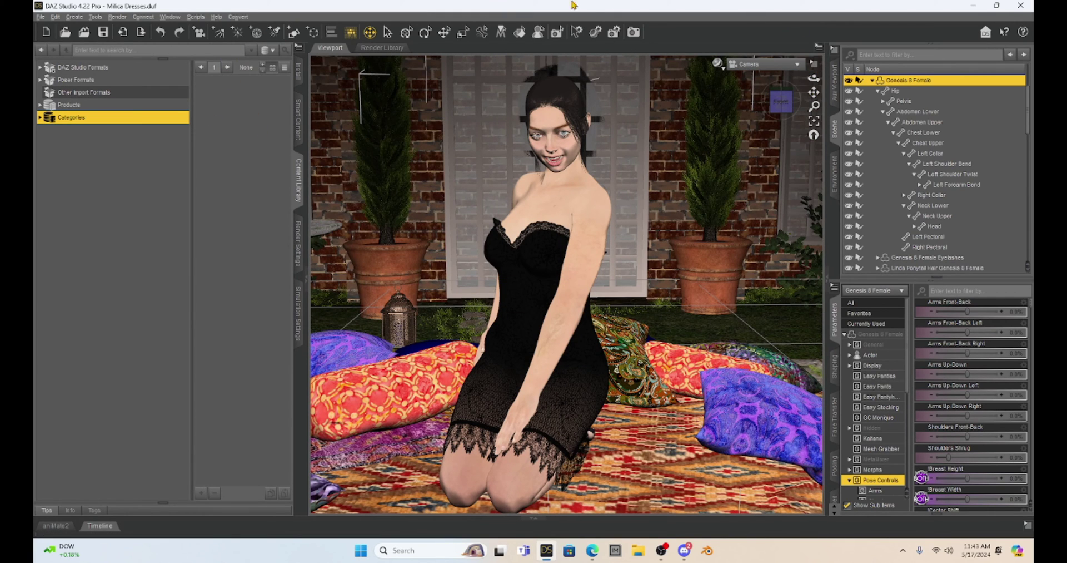
- Start a render of the kneeling figure scene with Ctrl+R
click(119, 16)
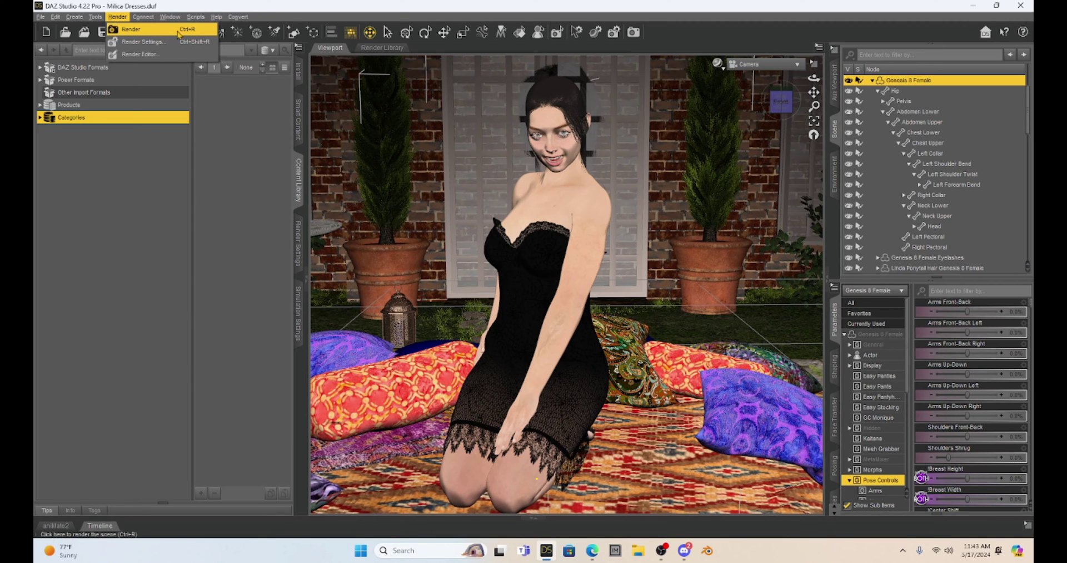
key(ctrl+r)
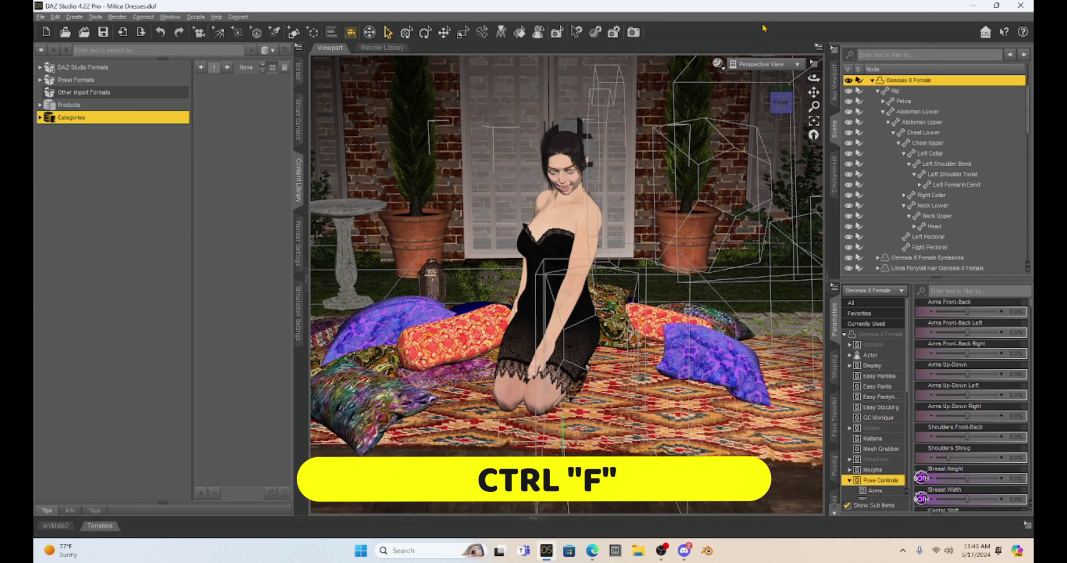
- Frame the figure, check Camera, then face her frontally in Perspective View
key(ctrl+f)
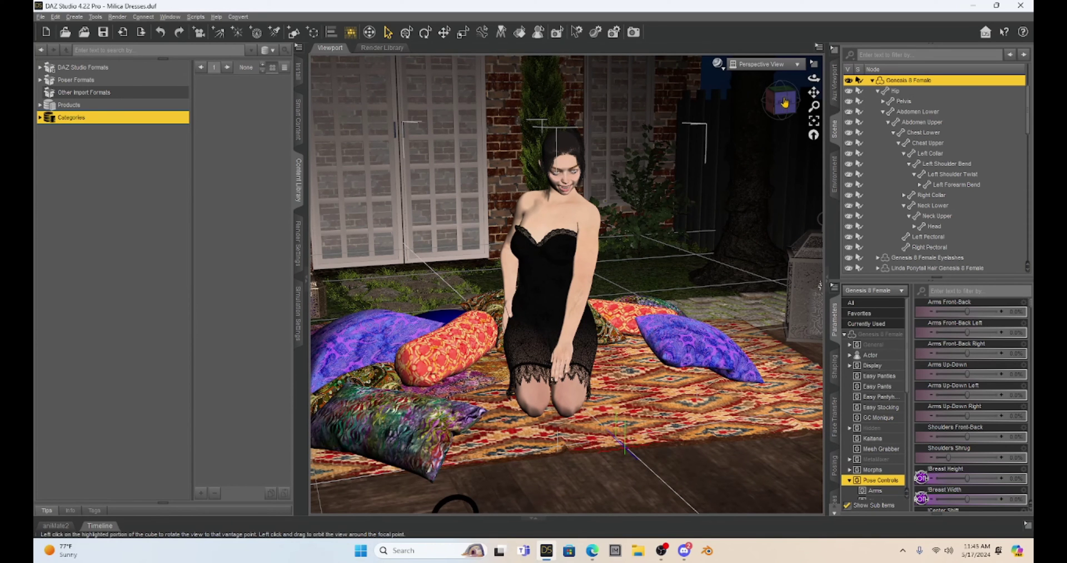
click(770, 64)
click(765, 148)
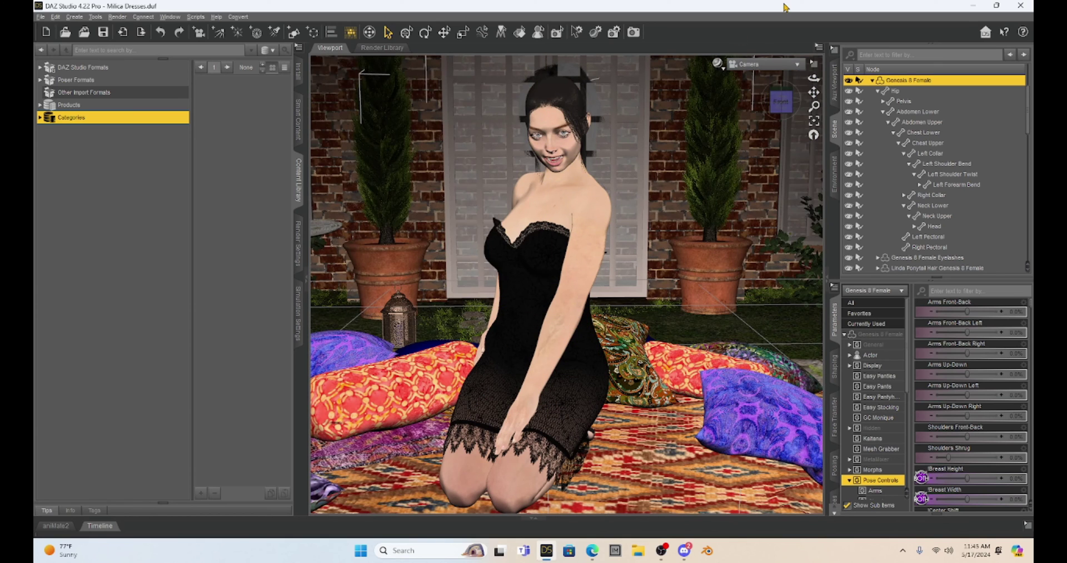
click(776, 65)
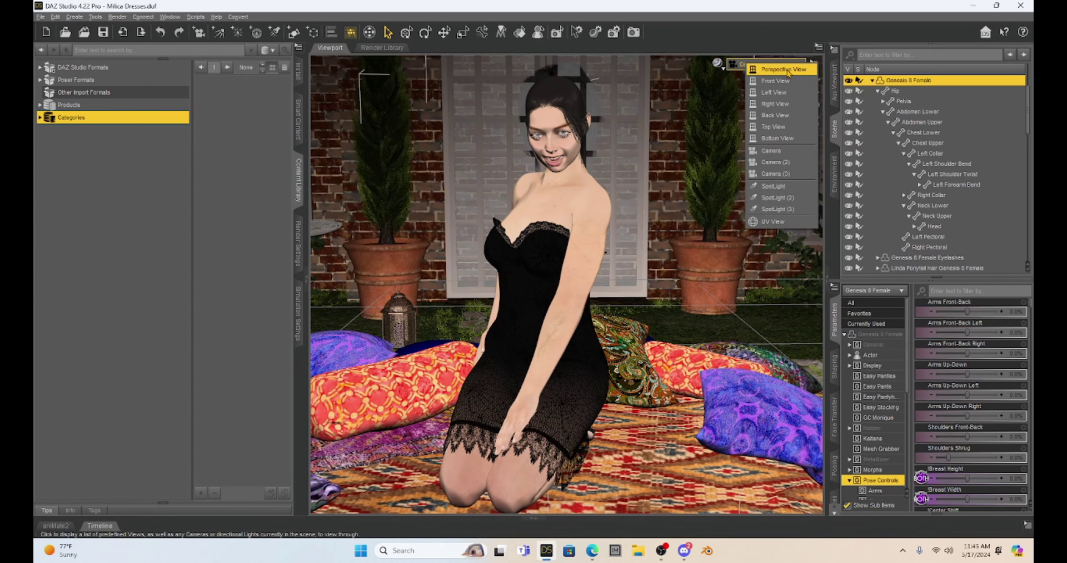
click(788, 74)
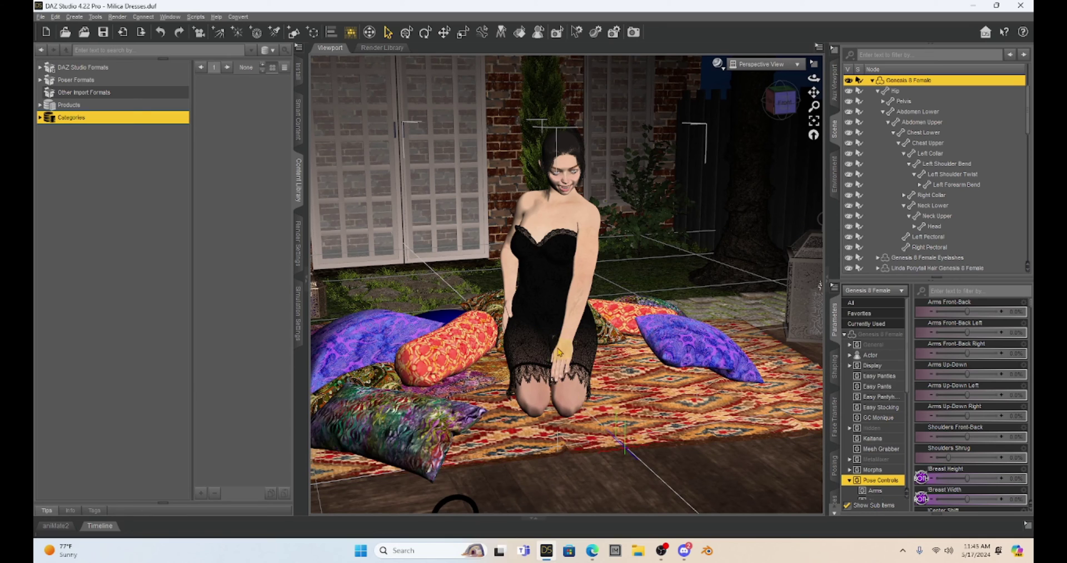
click(781, 101)
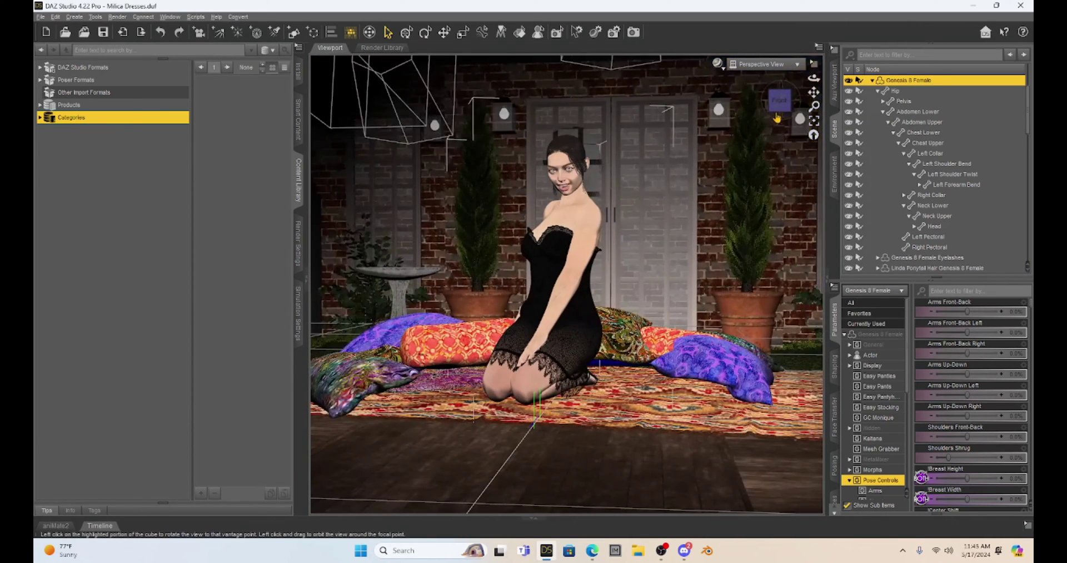
- Pose the left hand flat on the cushion with Bend 30.57 and Twist -6.15
click(535, 344)
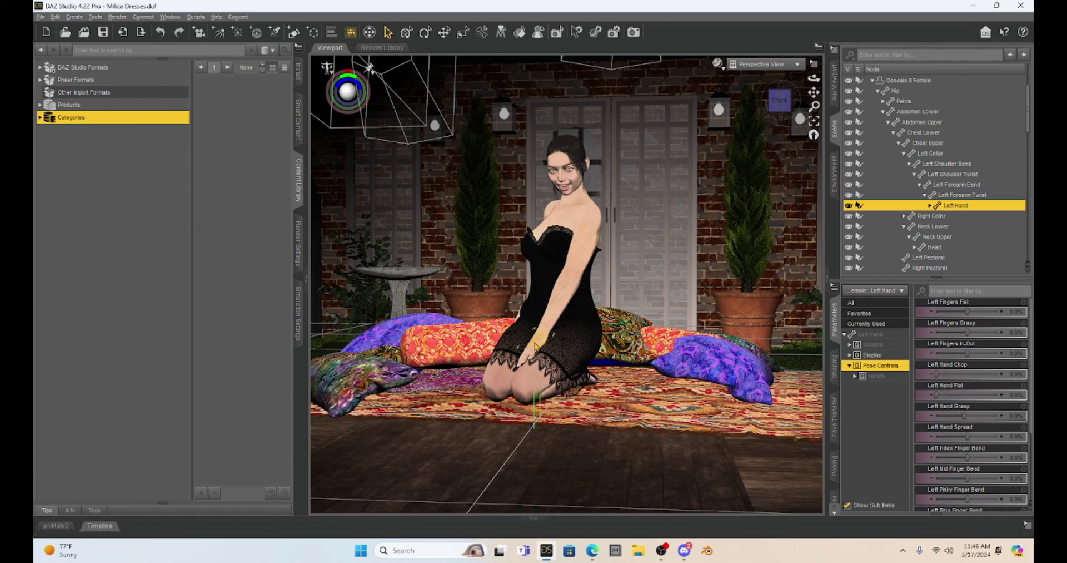
key(ctrl+f)
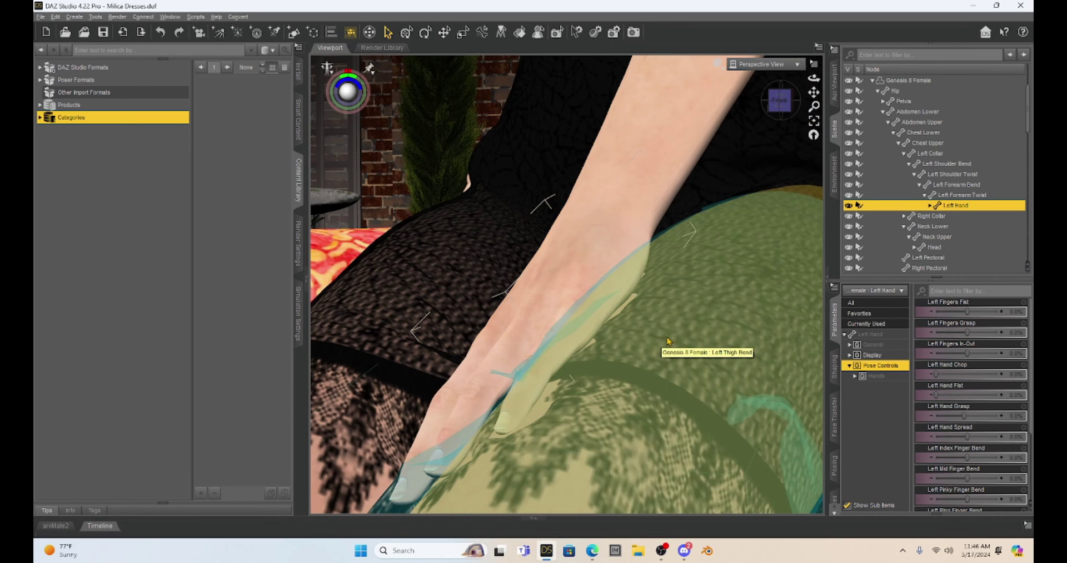
scroll(565, 281, down, 2)
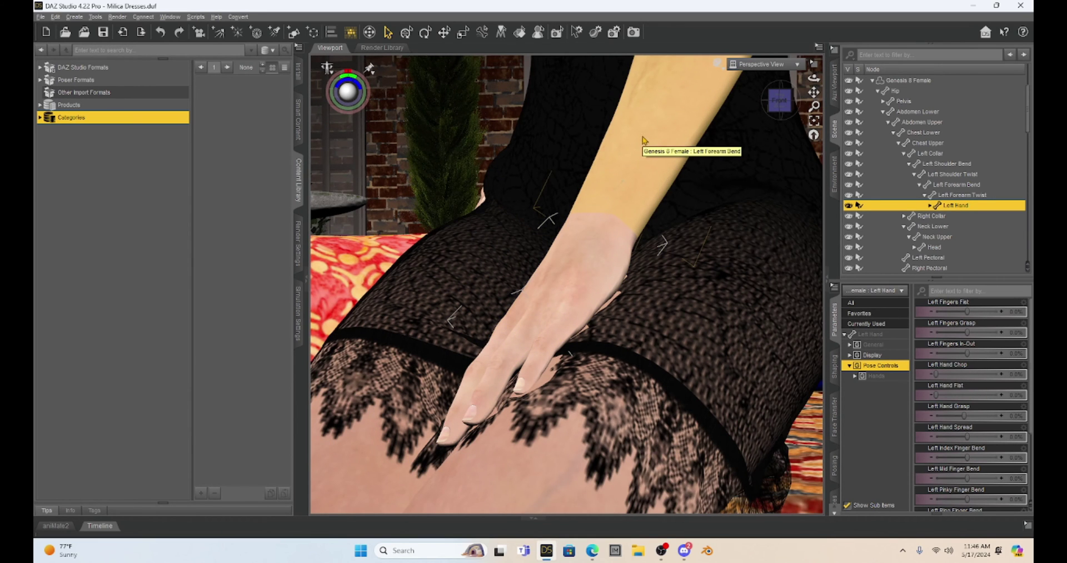
click(870, 333)
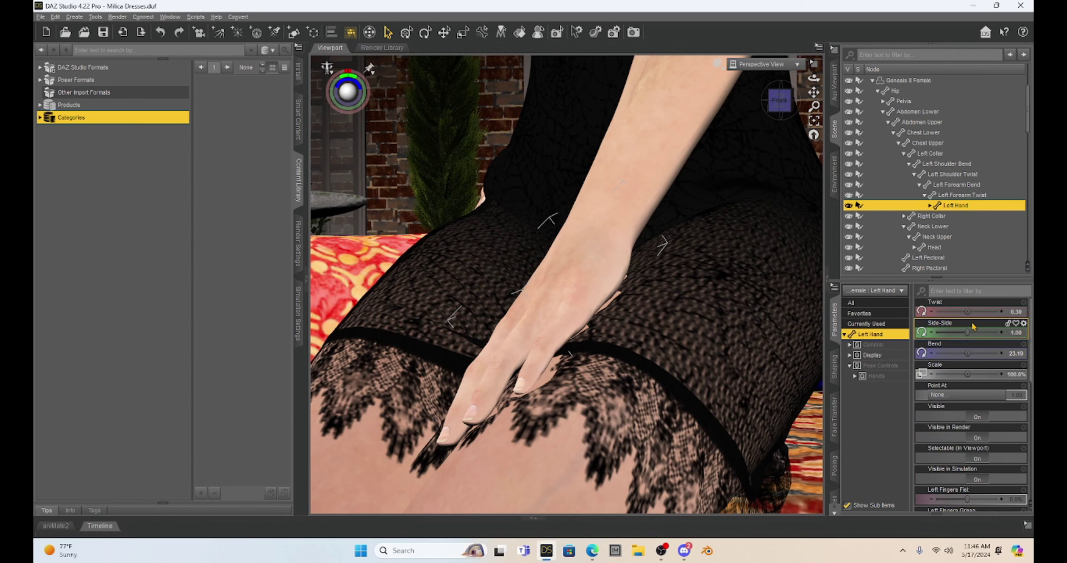
drag(967, 311, 959, 311)
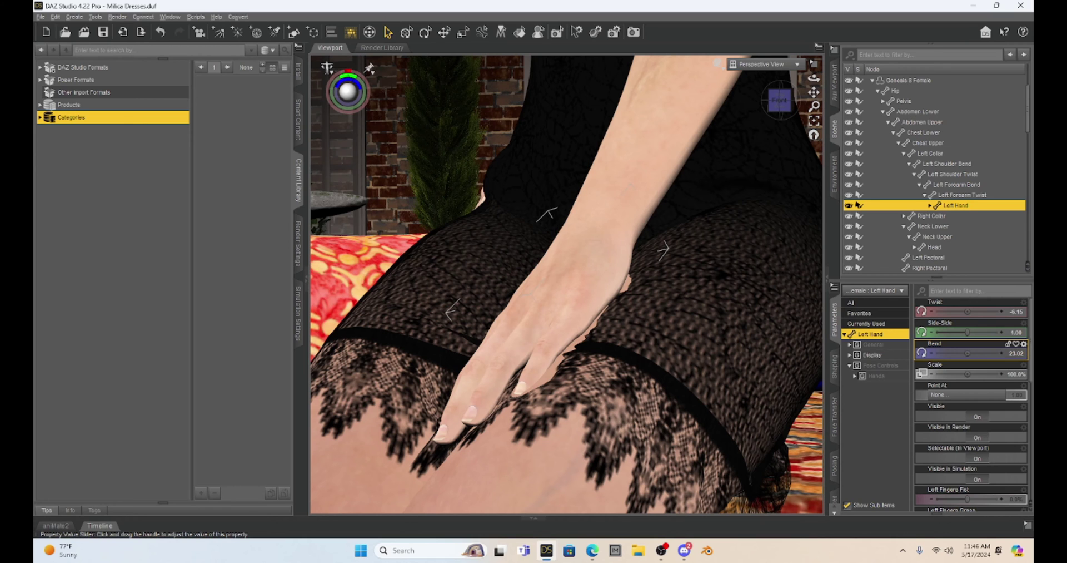
drag(966, 353, 968, 353)
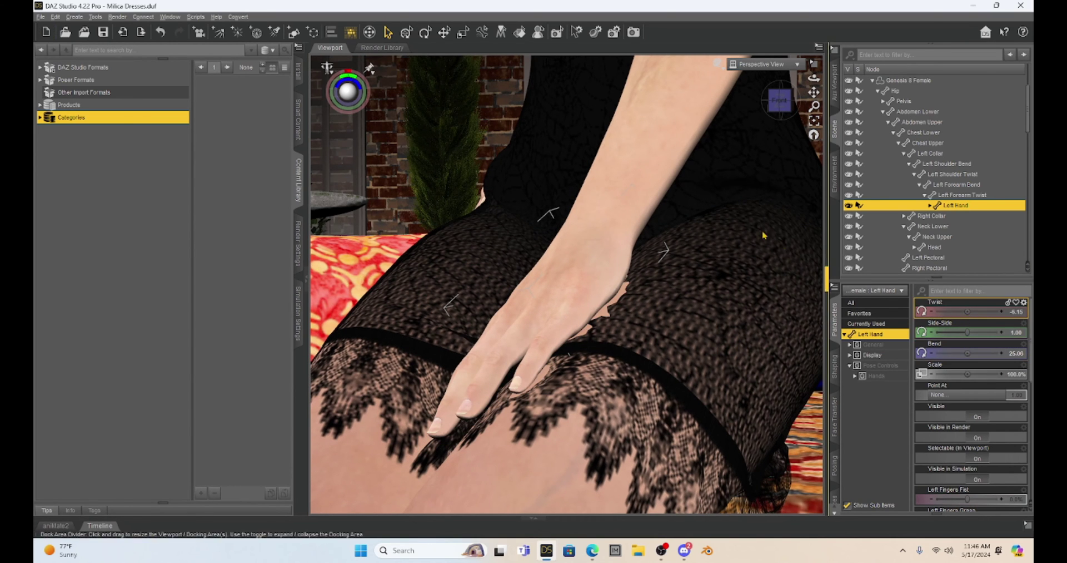
click(667, 167)
drag(996, 314, 901, 315)
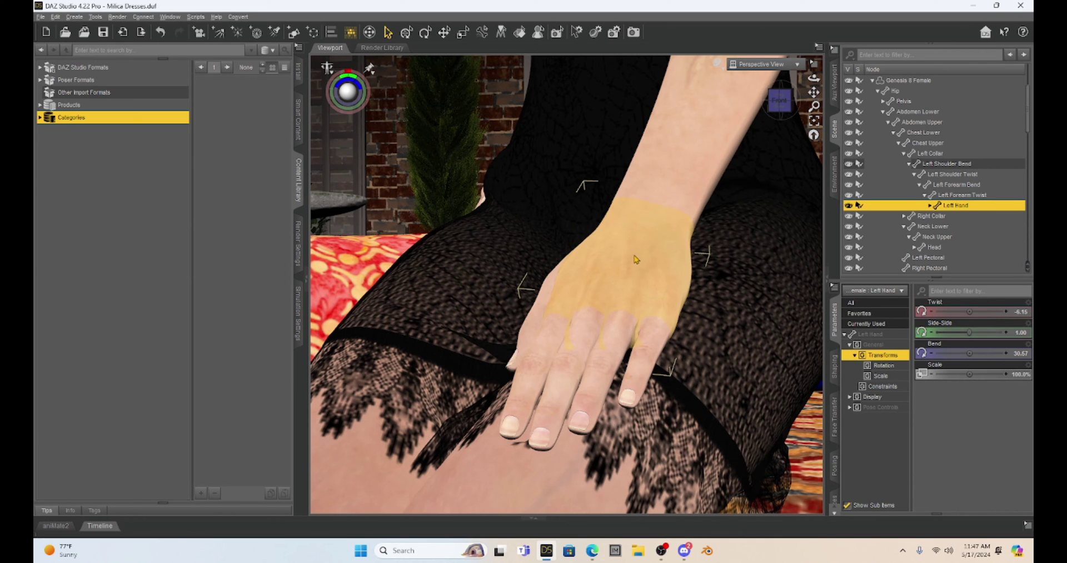
scroll(636, 259, up, 2)
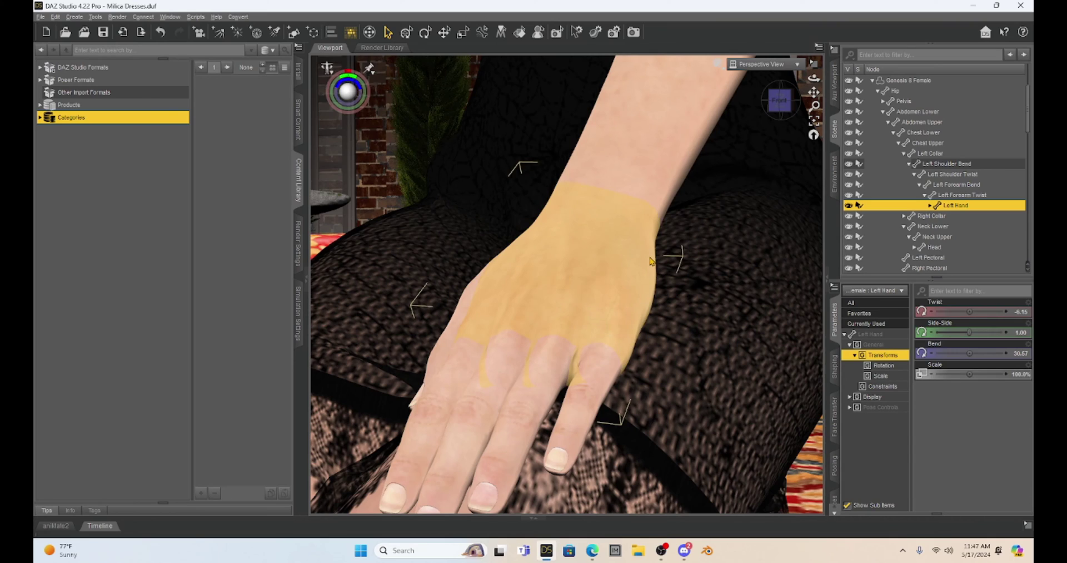
drag(777, 99, 692, 57)
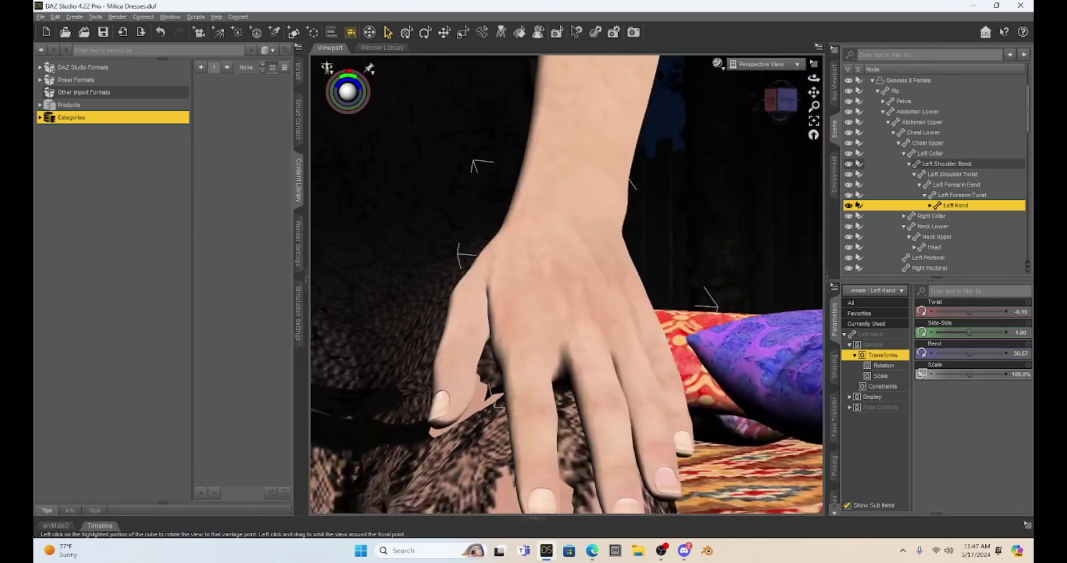
mouse_move(781, 100)
mouse_down()
mouse_move(735, 111)
mouse_move(800, 105)
mouse_move(791, 114)
mouse_up()
- Curl the left pinky, ring and middle fingers down onto her leg
click(558, 243)
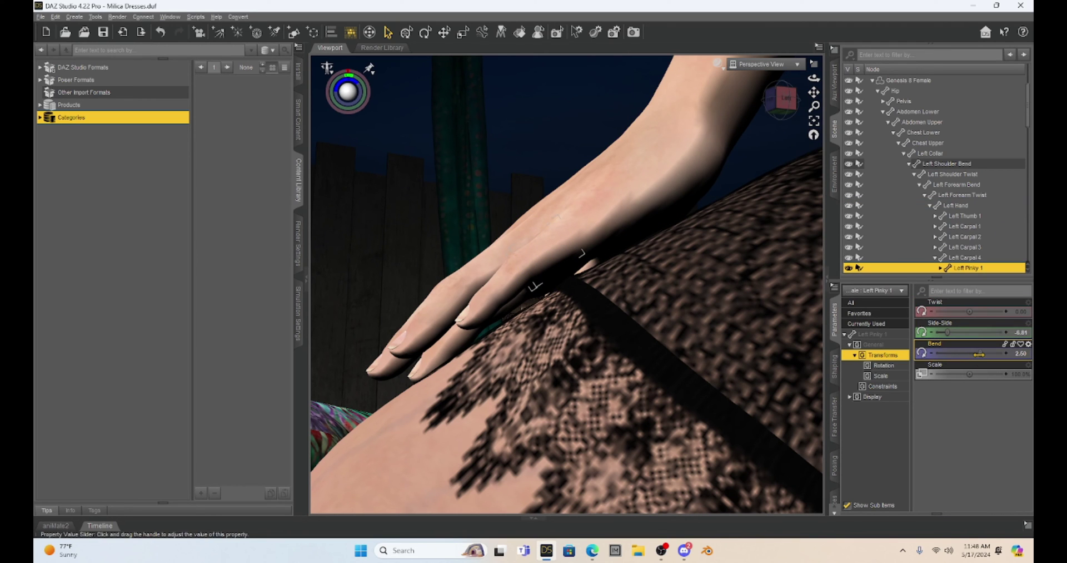
drag(979, 353, 972, 353)
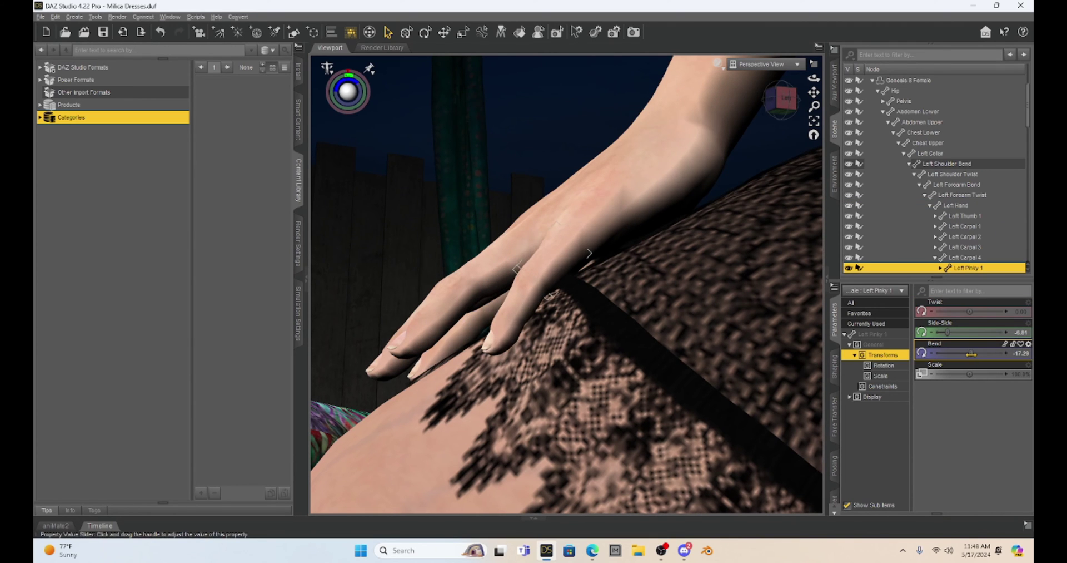
click(489, 248)
drag(976, 354, 972, 351)
click(500, 263)
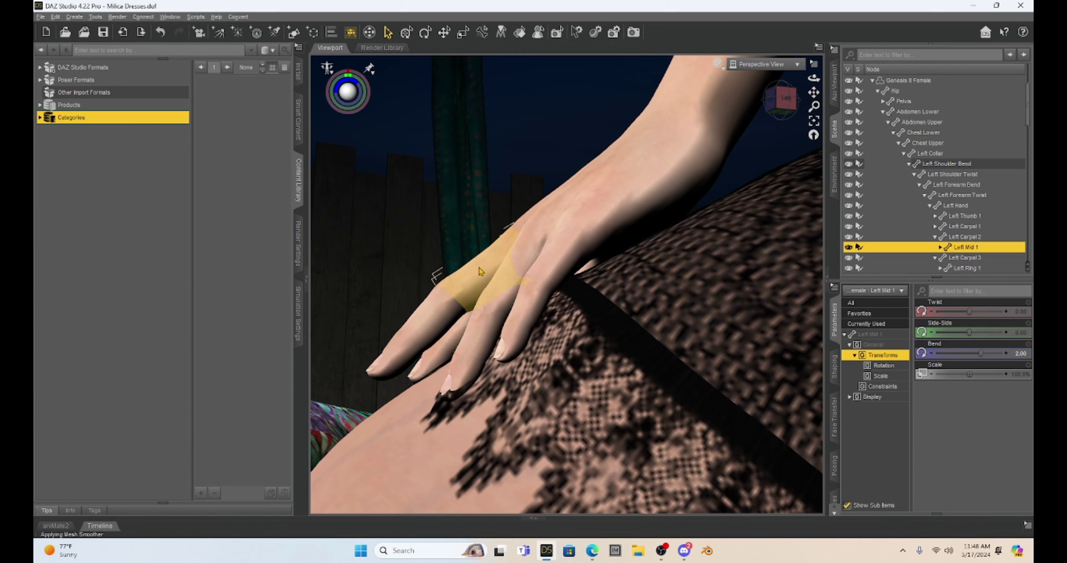
drag(981, 353, 978, 353)
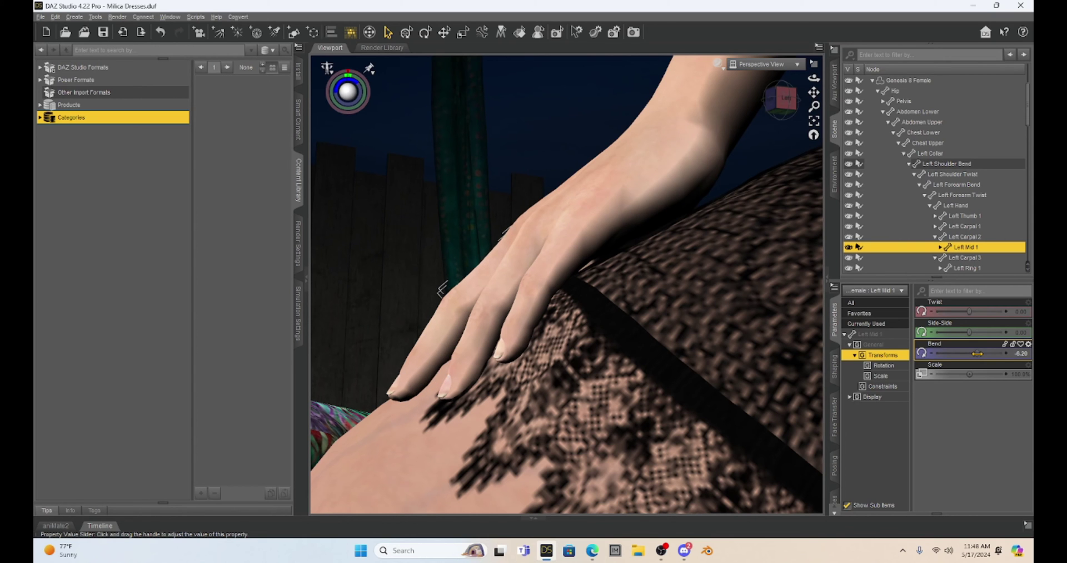
- Face the hand front-on, select the left thumb, and return to the scene Camera view
click(781, 102)
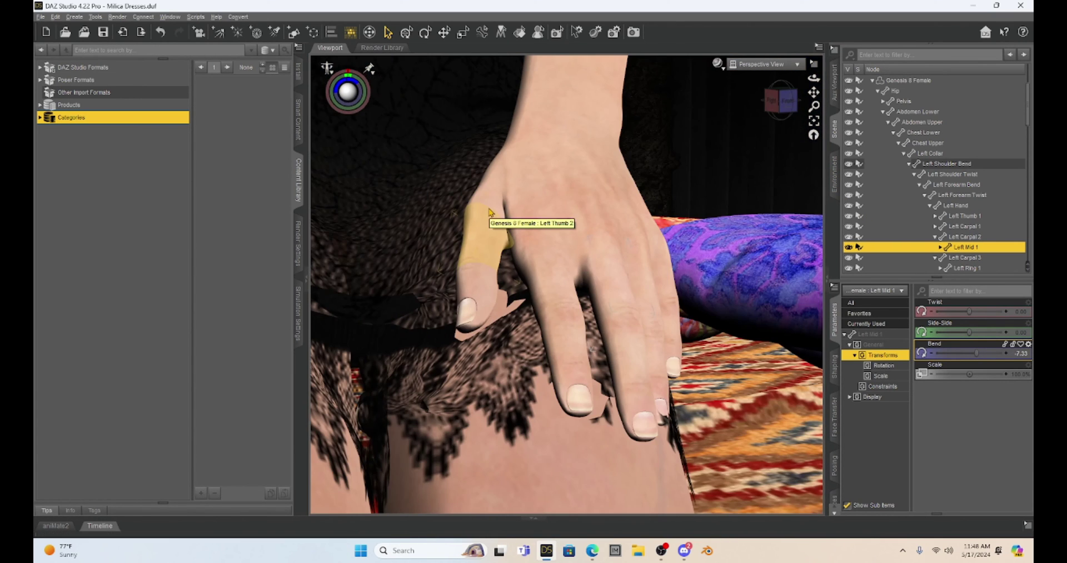
click(491, 210)
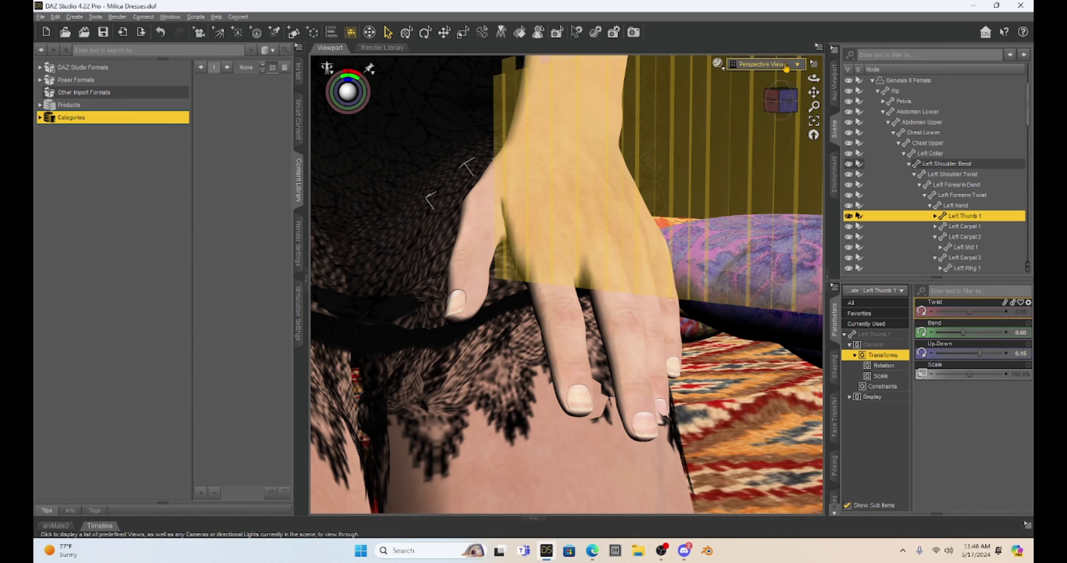
click(786, 66)
click(773, 150)
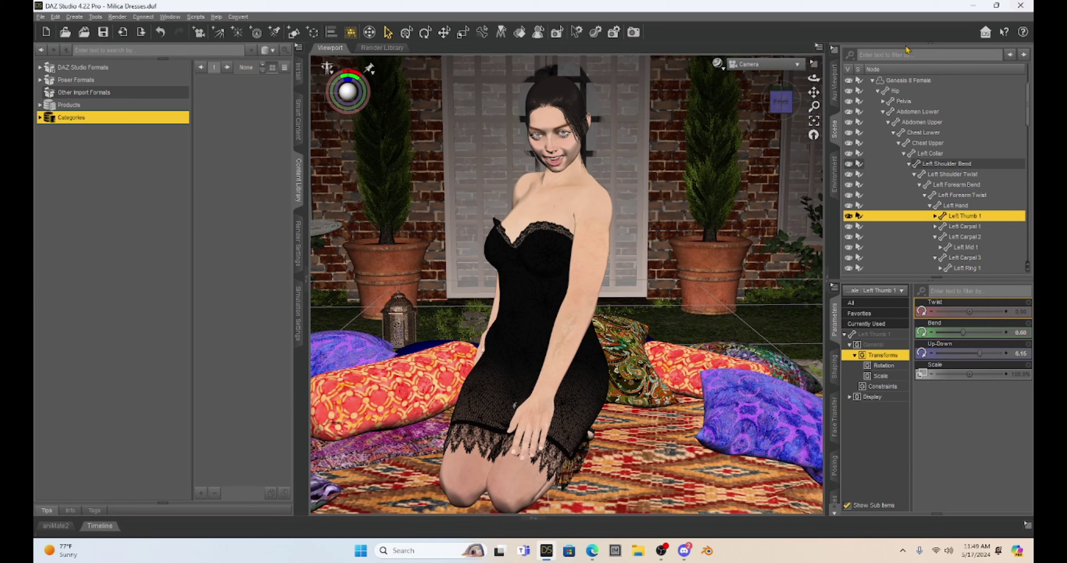
click(783, 64)
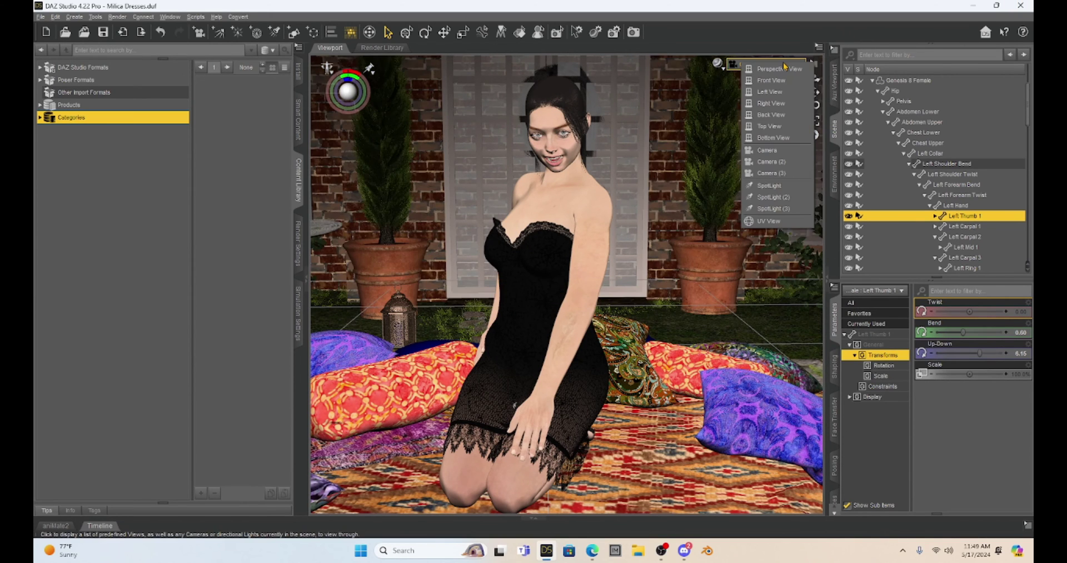
click(718, 63)
click(717, 63)
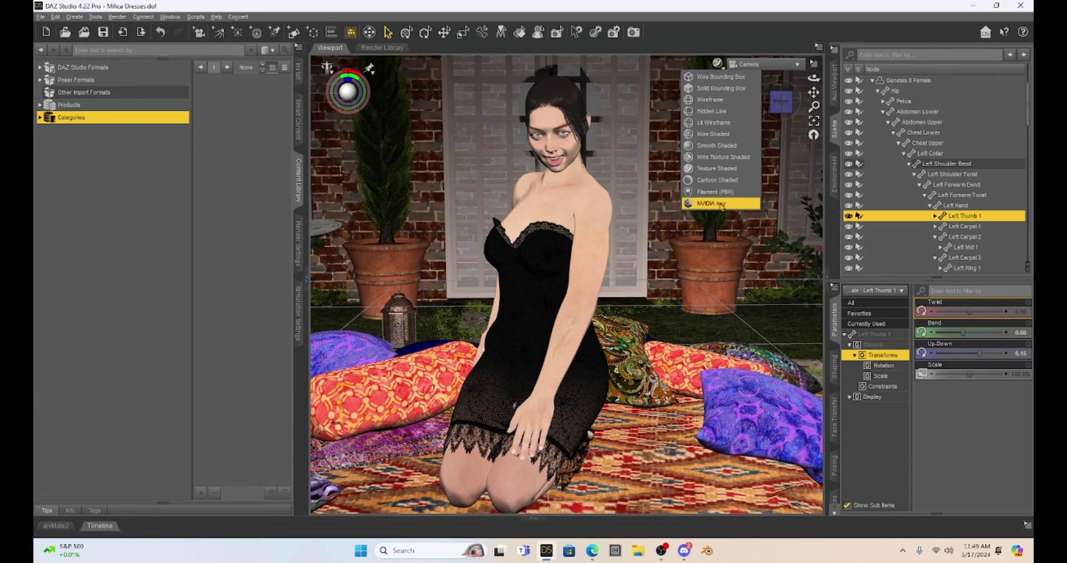
click(724, 124)
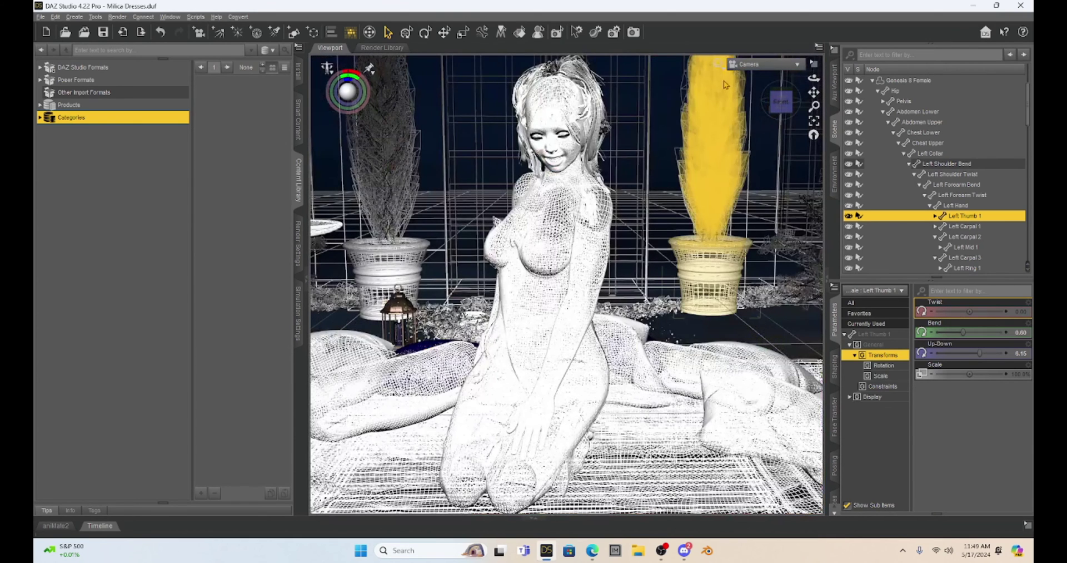
click(719, 63)
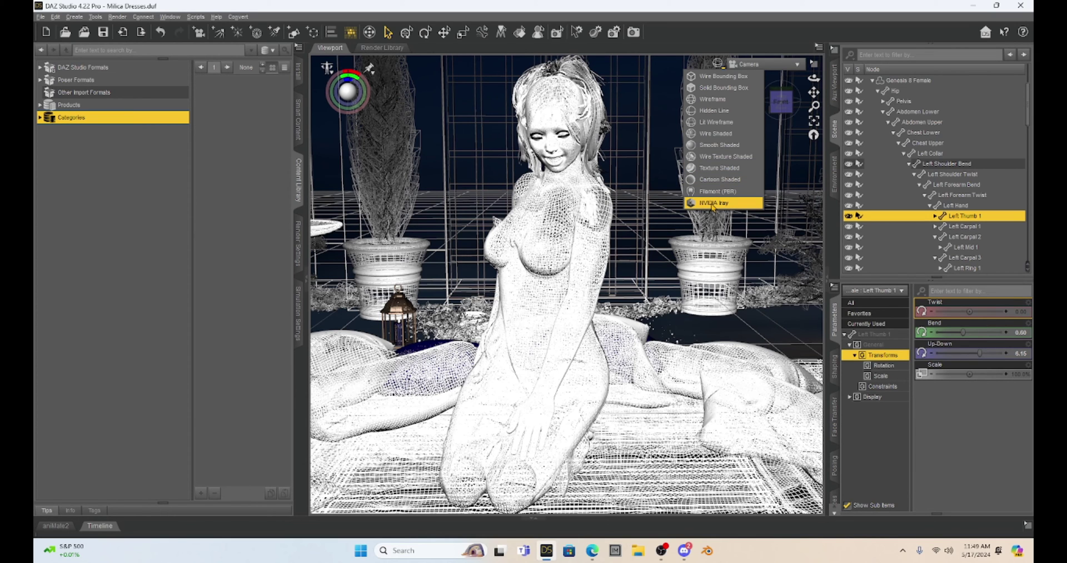
click(713, 169)
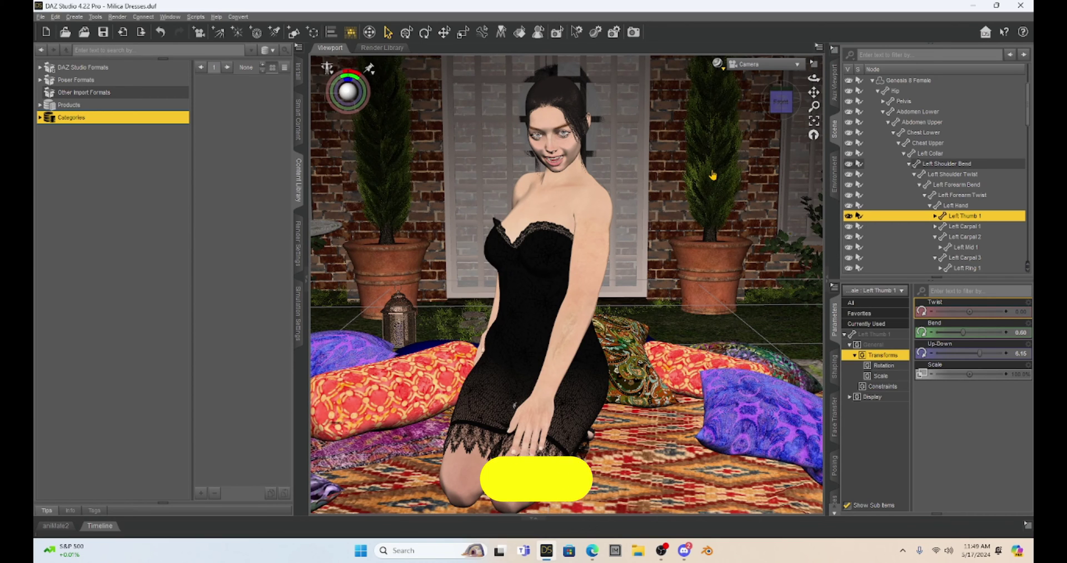
key(ctrl+0)
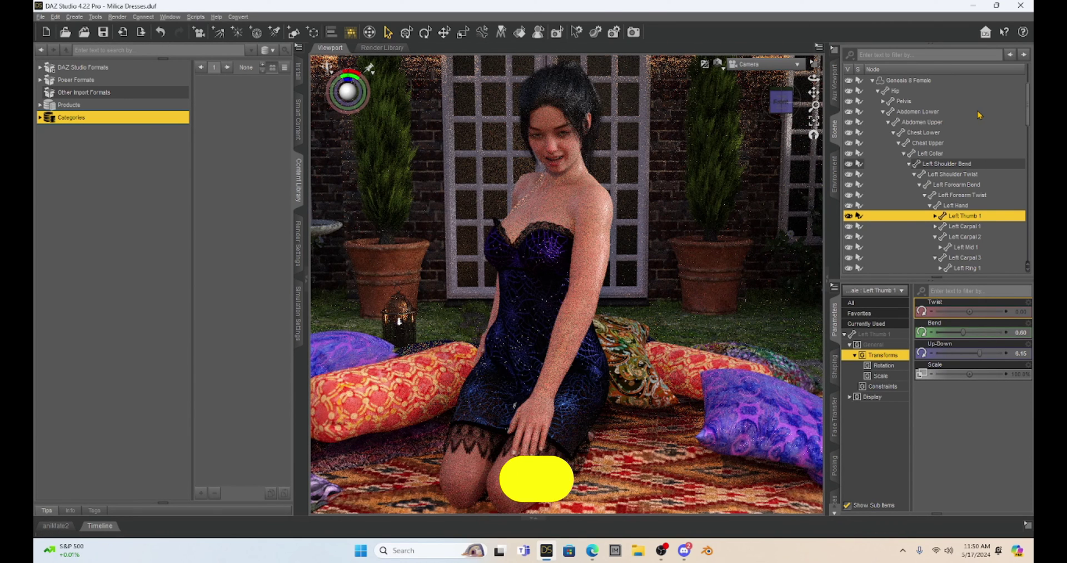
key(ctrl+9)
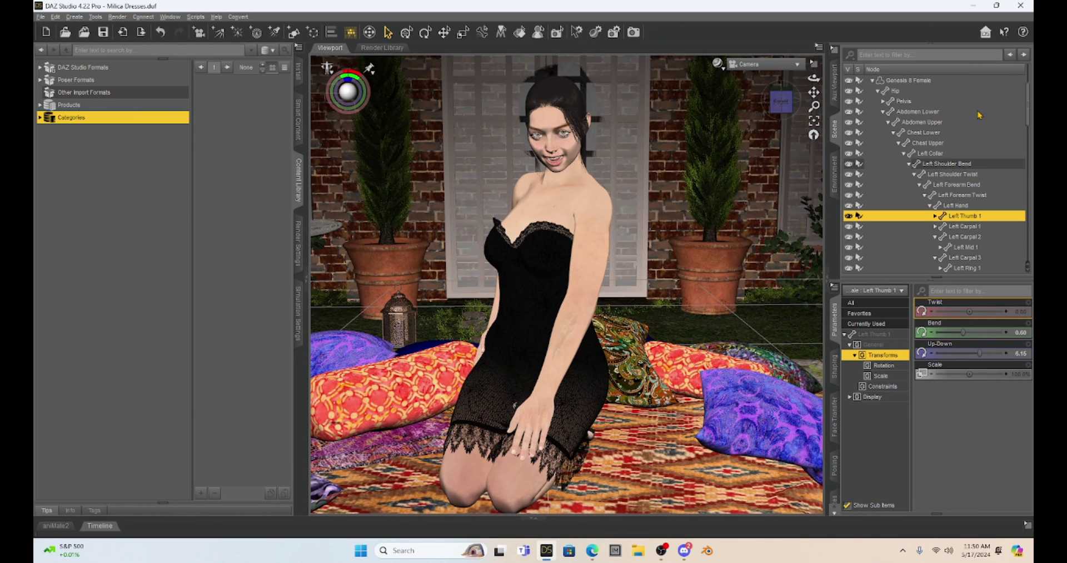
click(724, 73)
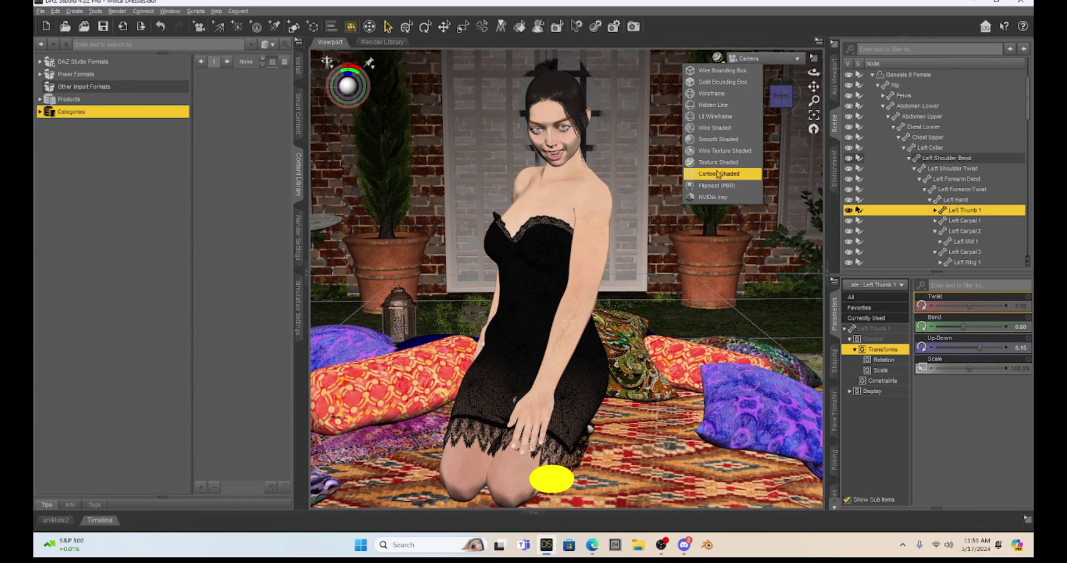
click(720, 162)
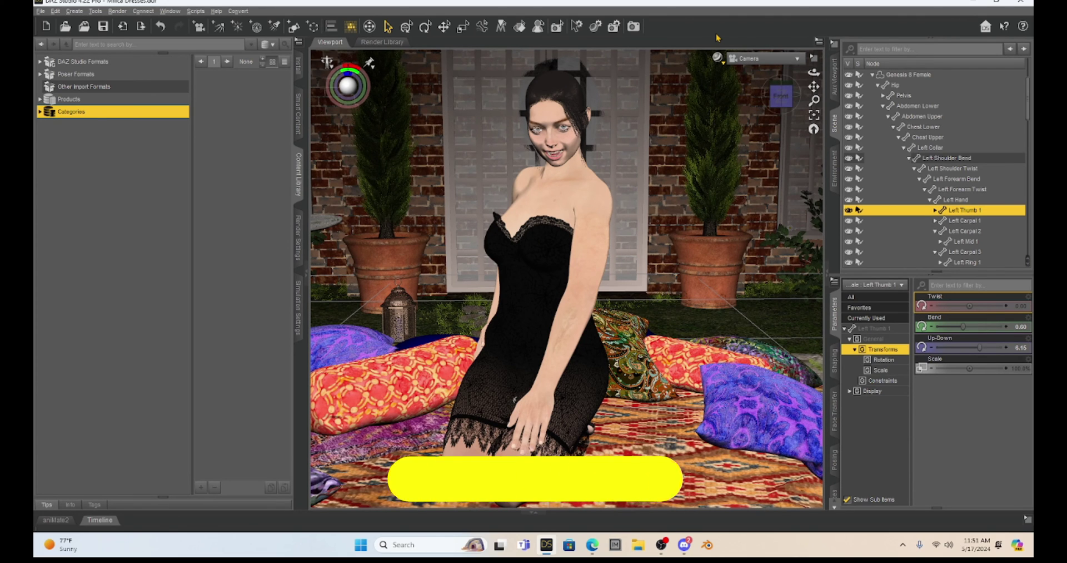
- Open Iray Render Settings with Ctrl+Shift+R, glance at Simulation Settings, and switch back
key(ctrl+shift+r)
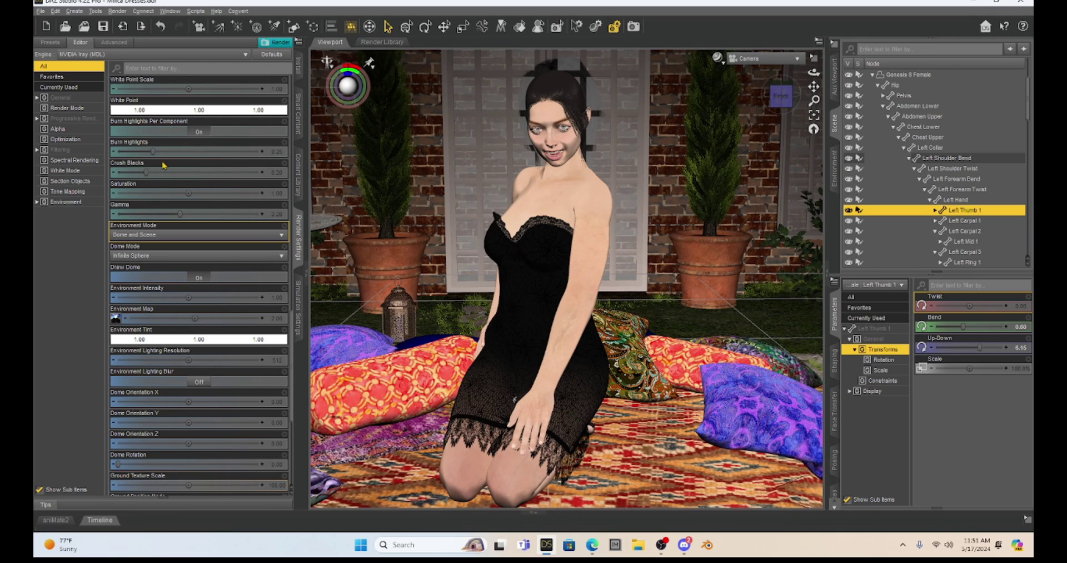
click(296, 303)
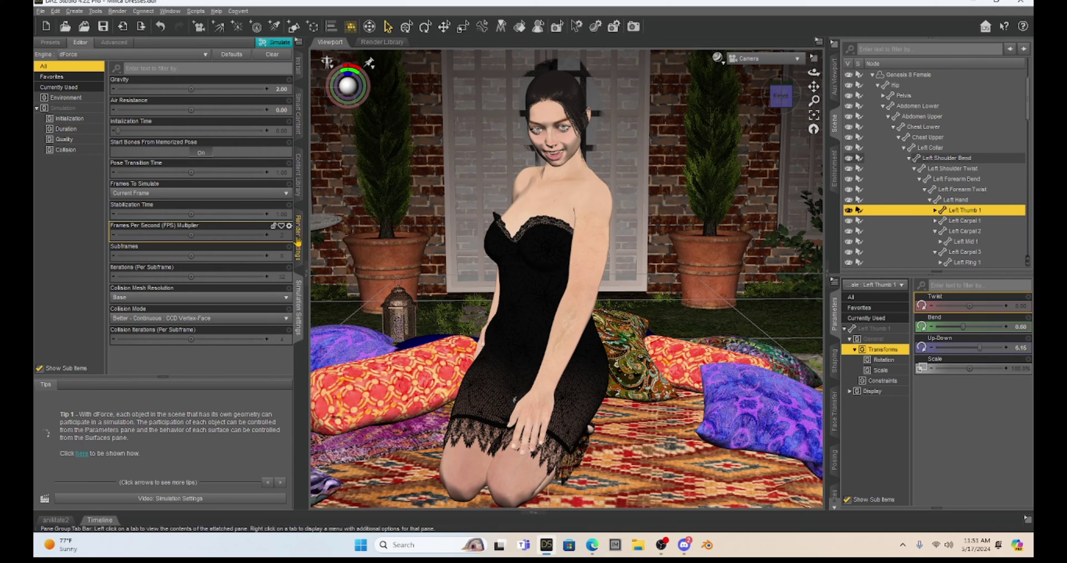
click(299, 234)
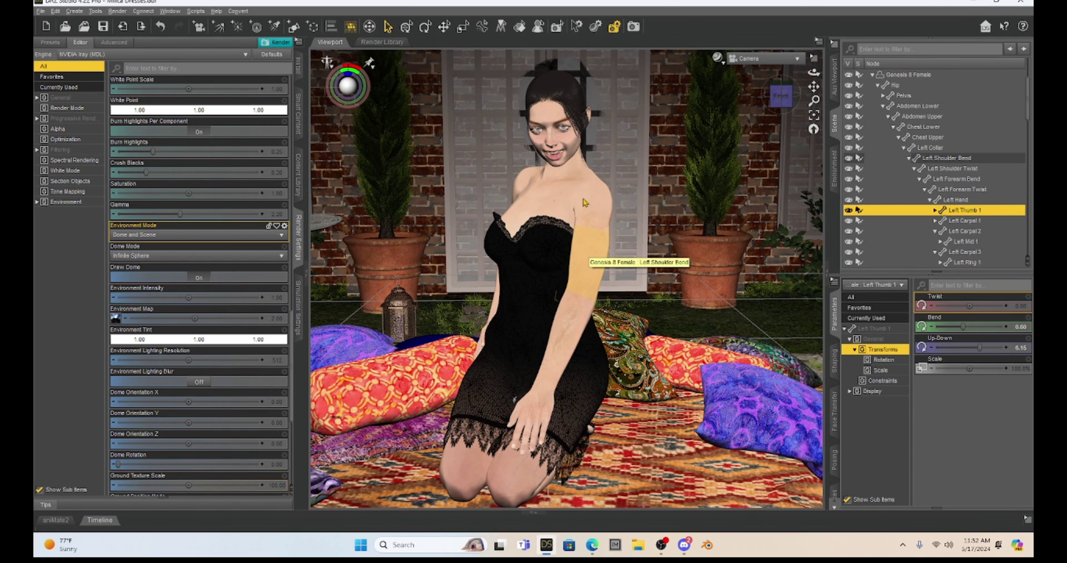
- Frame BGPotPlant2, pull Perspective View back over the scene, and select the woman
click(717, 156)
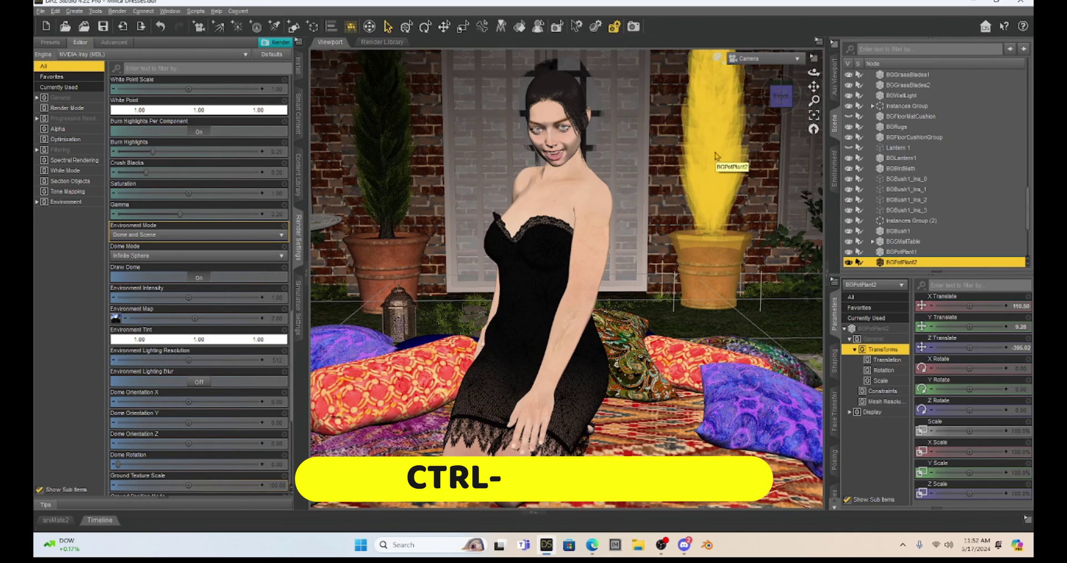
key(ctrl+shift+a)
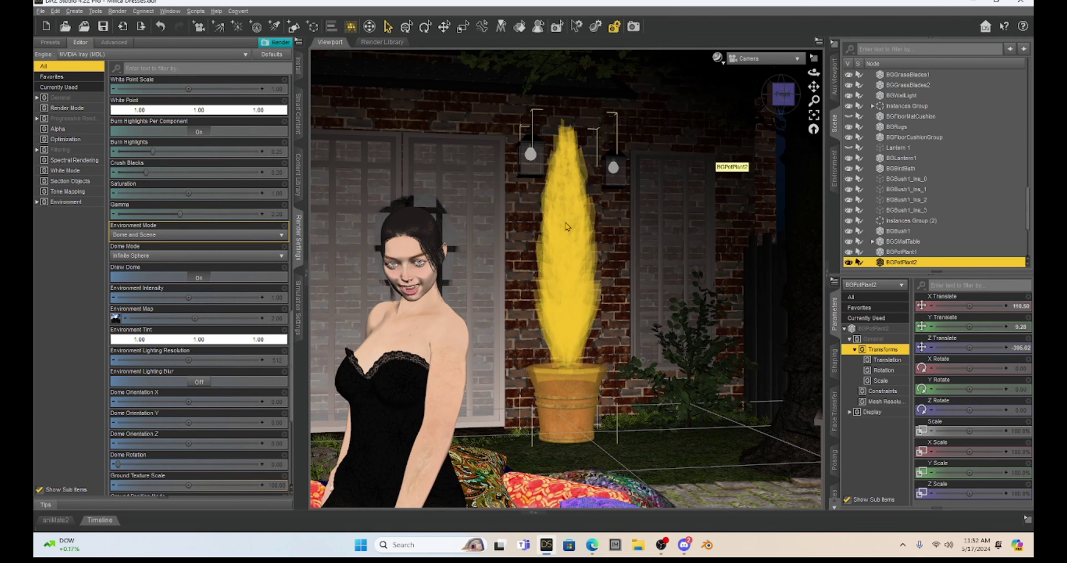
key(ctrl+shift+p)
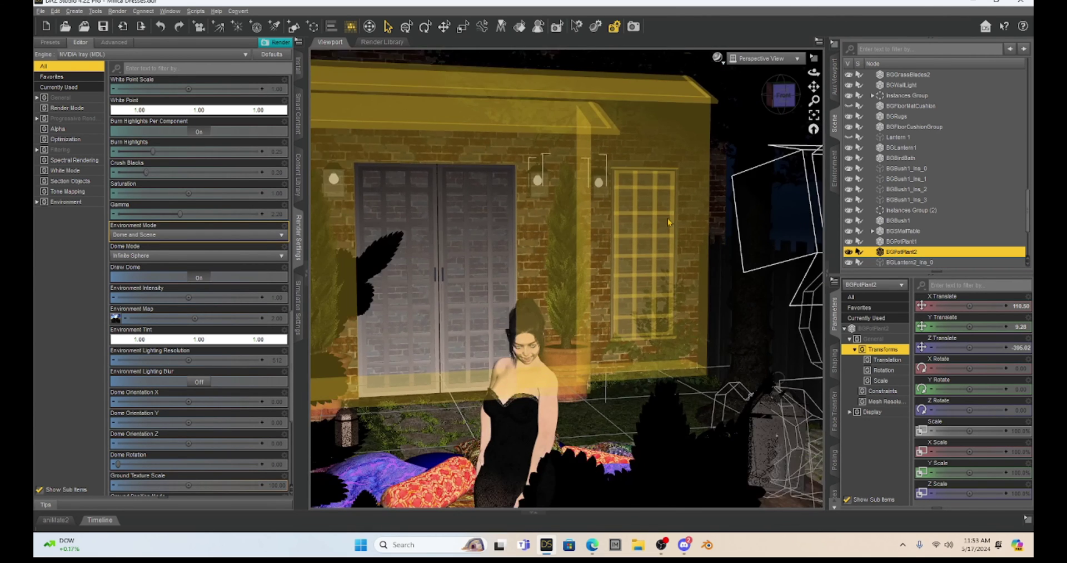
mouse_move(814, 87)
right_down()
mouse_move(814, 105)
mouse_move(815, 79)
right_up()
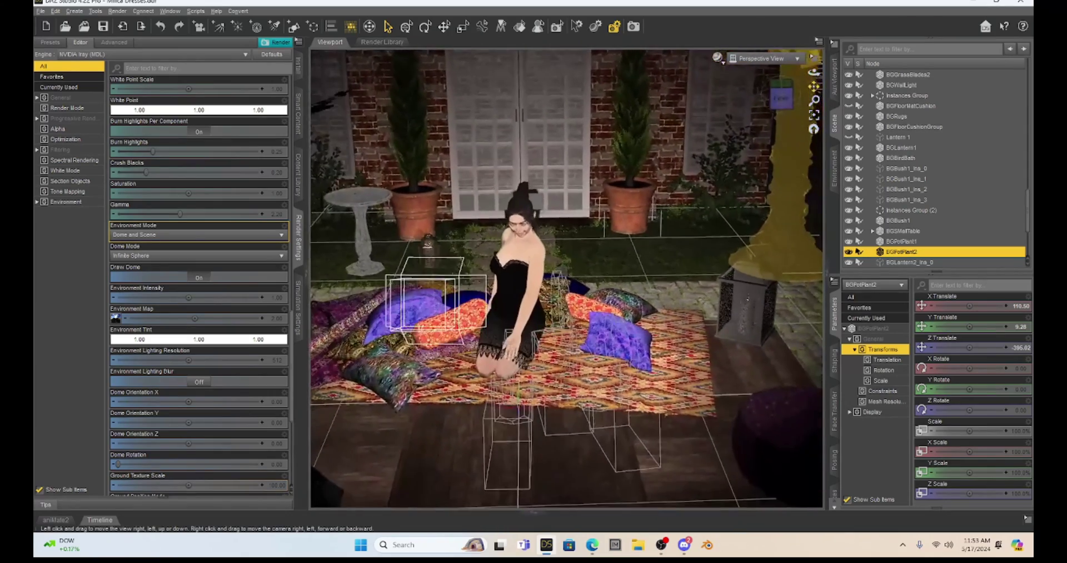
scroll(710, 279, up, 3)
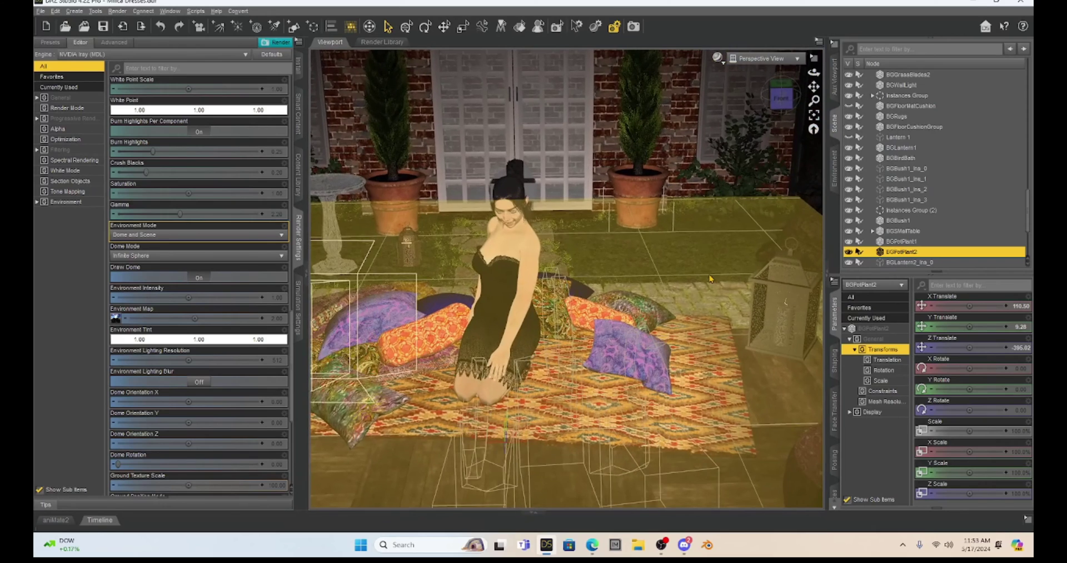
click(531, 243)
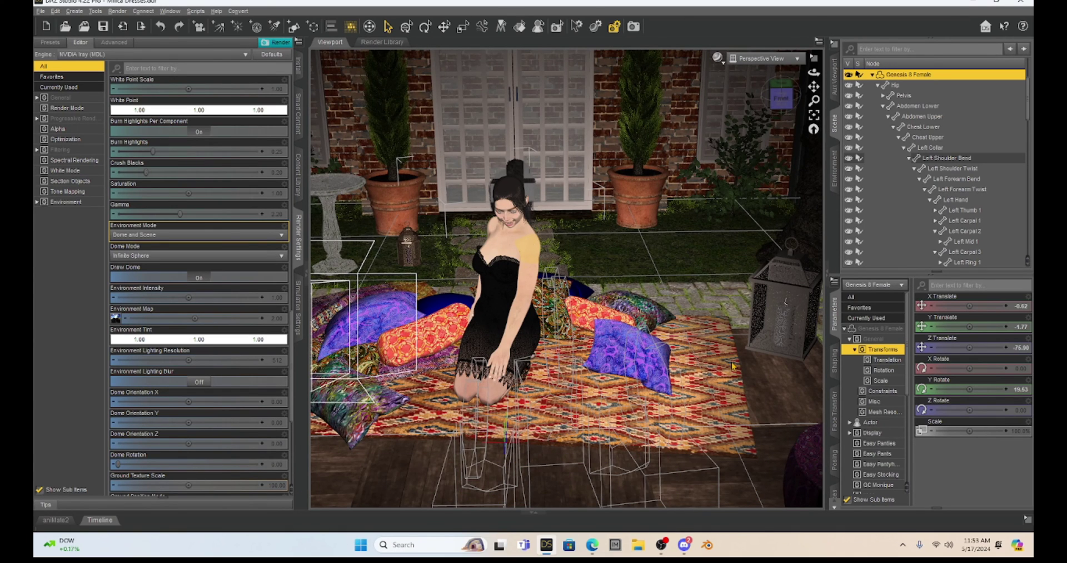
- Reset the figure to its zero pose, then orbit and zoom the Perspective View close on the kneeling woman
key(ctrl+shift+f)
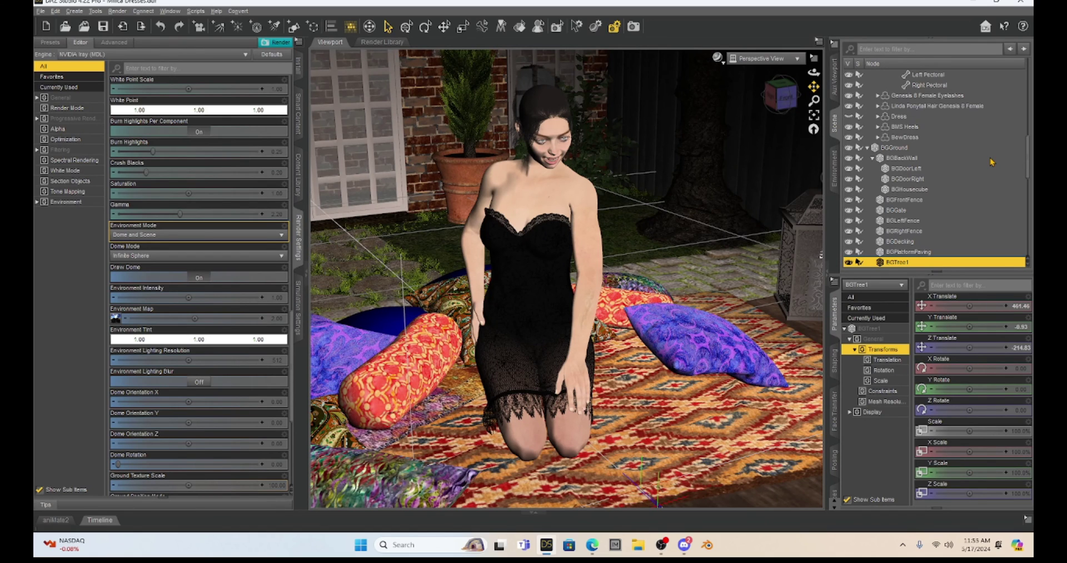
ctrl+shift+click(624, 116)
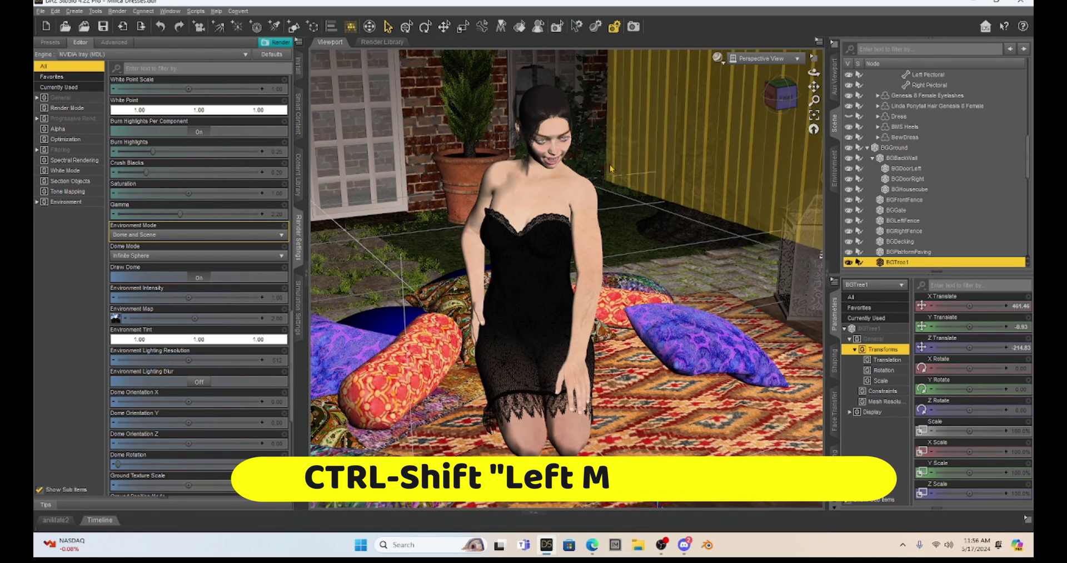
alt+drag(723, 211, 369, 364)
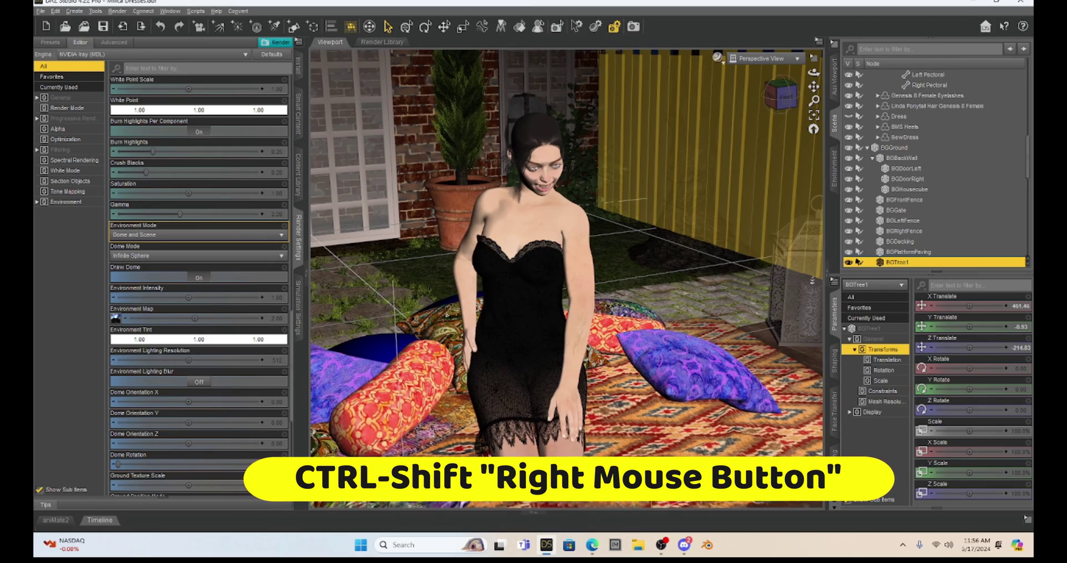
mouse_move(573, 434)
ctrl+shift+right_down()
mouse_move(573, 495)
mouse_move(610, 192)
mouse_move(638, 225)
ctrl+shift+right_up()
scroll(637, 225, down, 3)
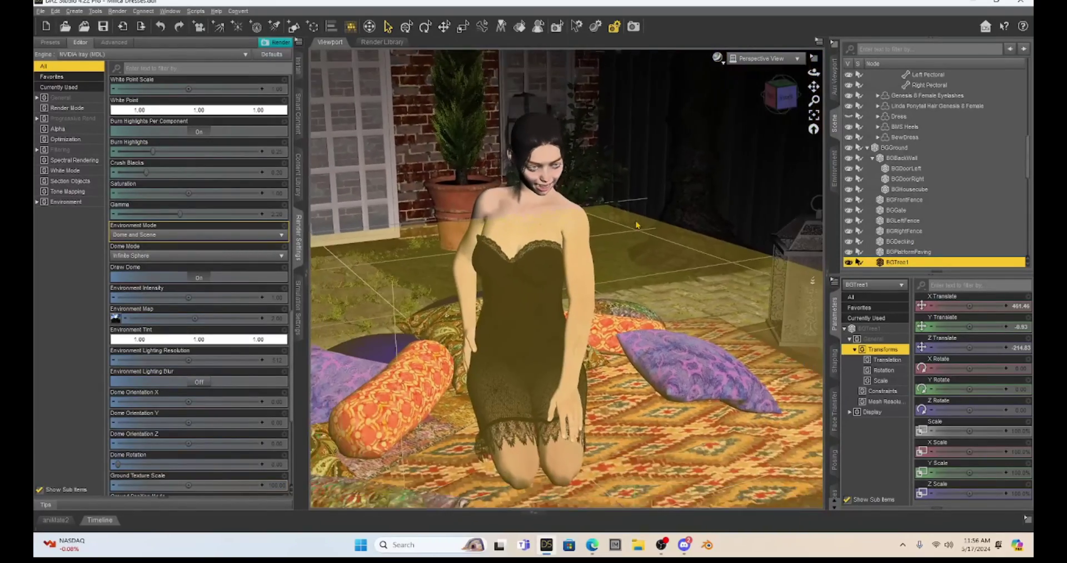
scroll(636, 225, up, 3)
scroll(635, 220, down, 3)
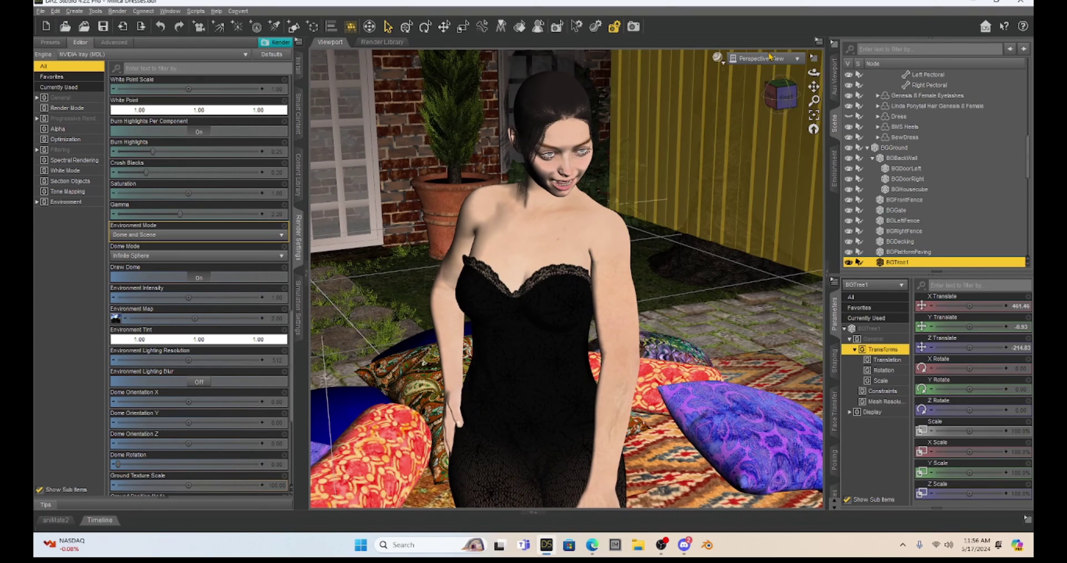
- Switch the viewport to look through Camera and orbit it around the kneeling figure
click(776, 59)
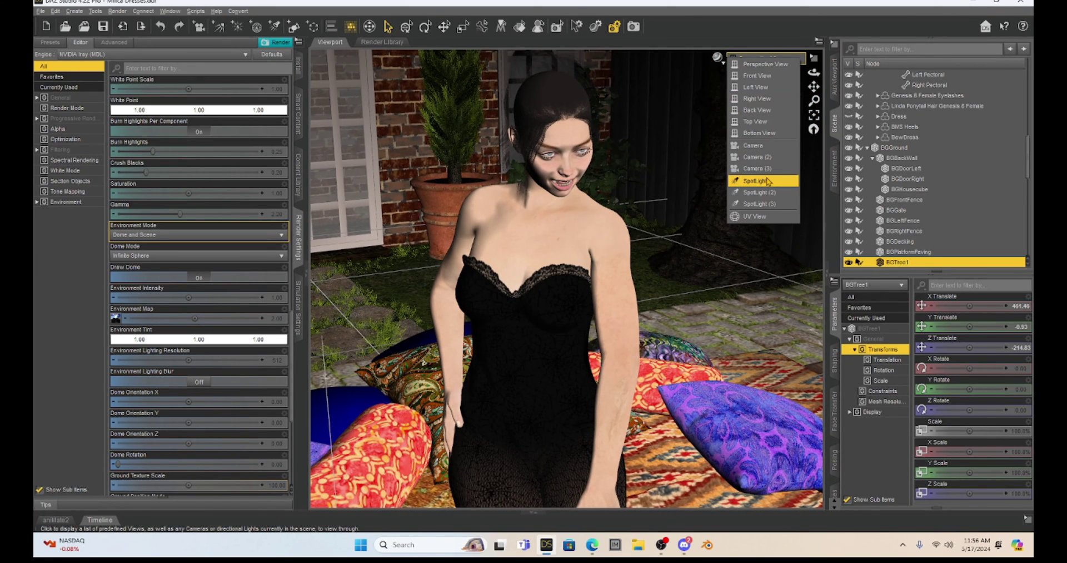
click(761, 146)
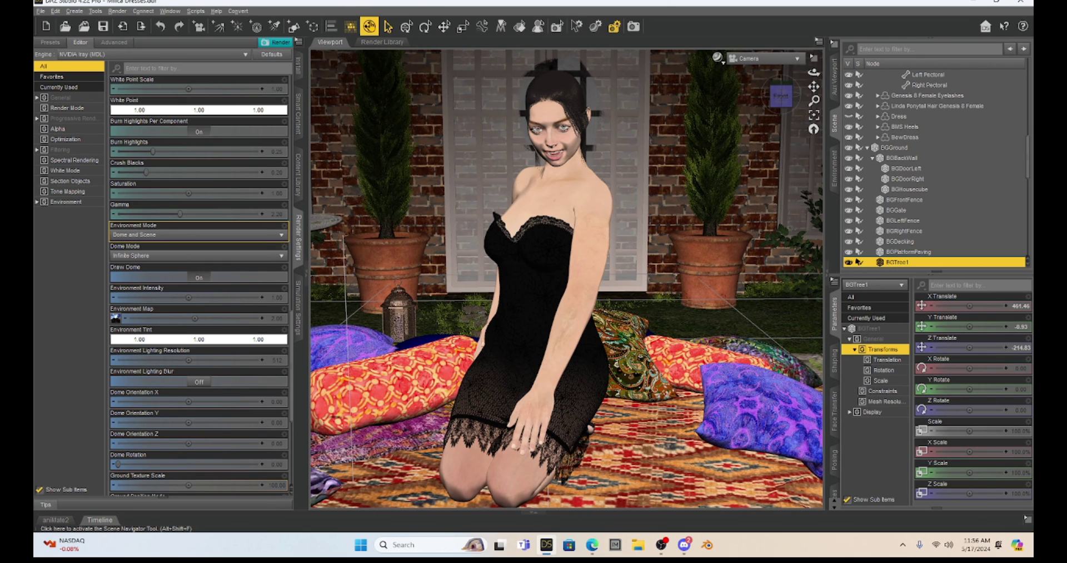
click(369, 26)
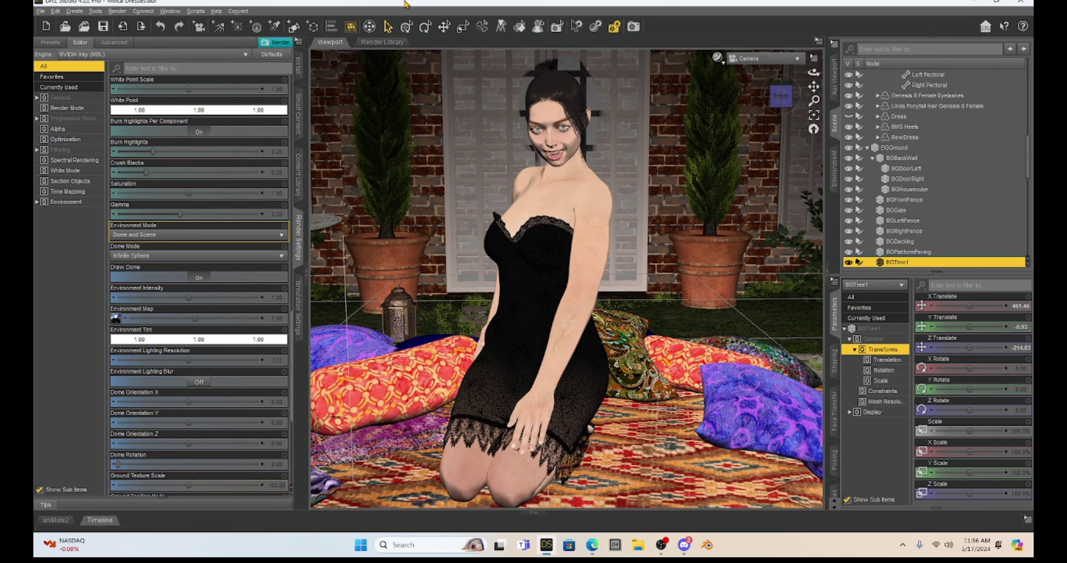
click(370, 28)
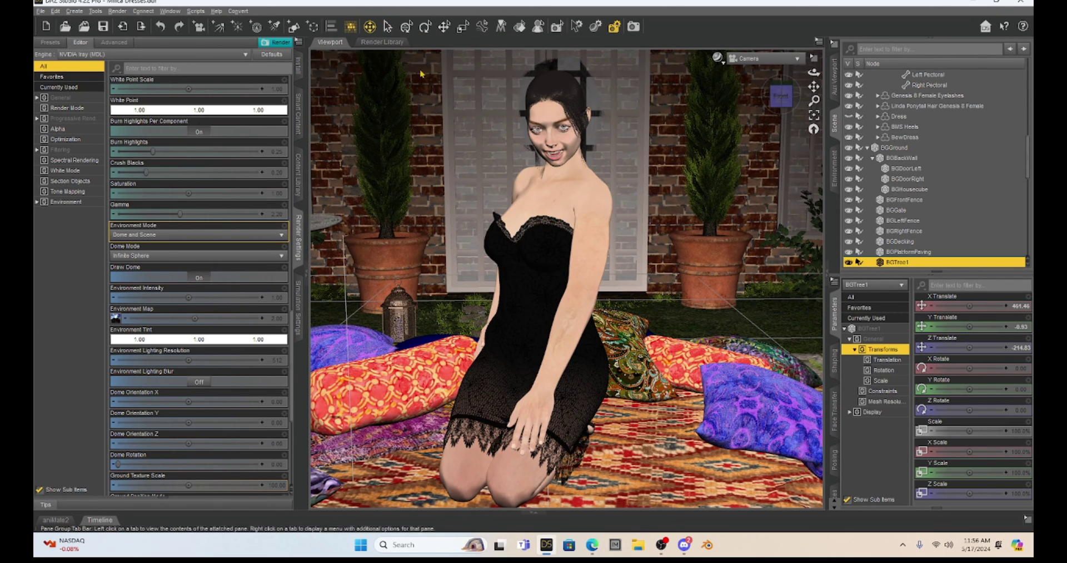
drag(587, 190, 565, 192)
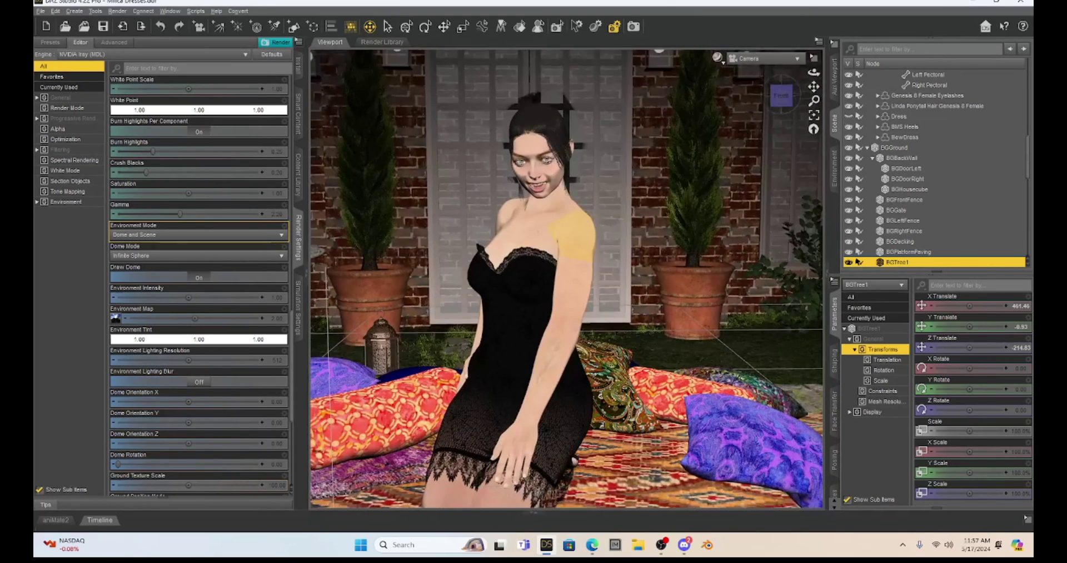
- Select BGPotPlant2, orbit closer to the figure, then snap to the front view with the view cube
click(387, 26)
click(624, 201)
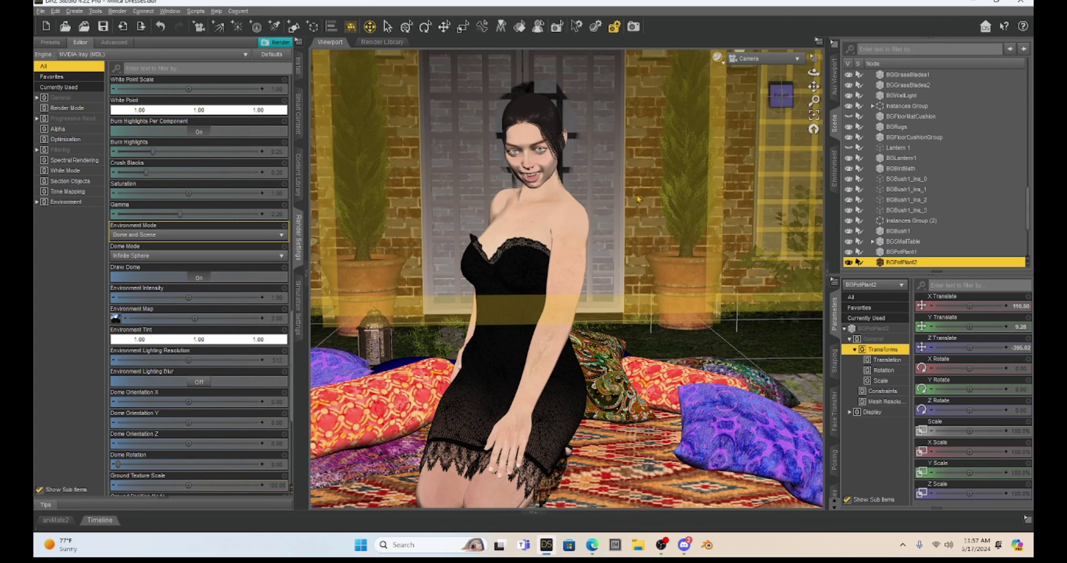
alt+drag(637, 195, 723, 184)
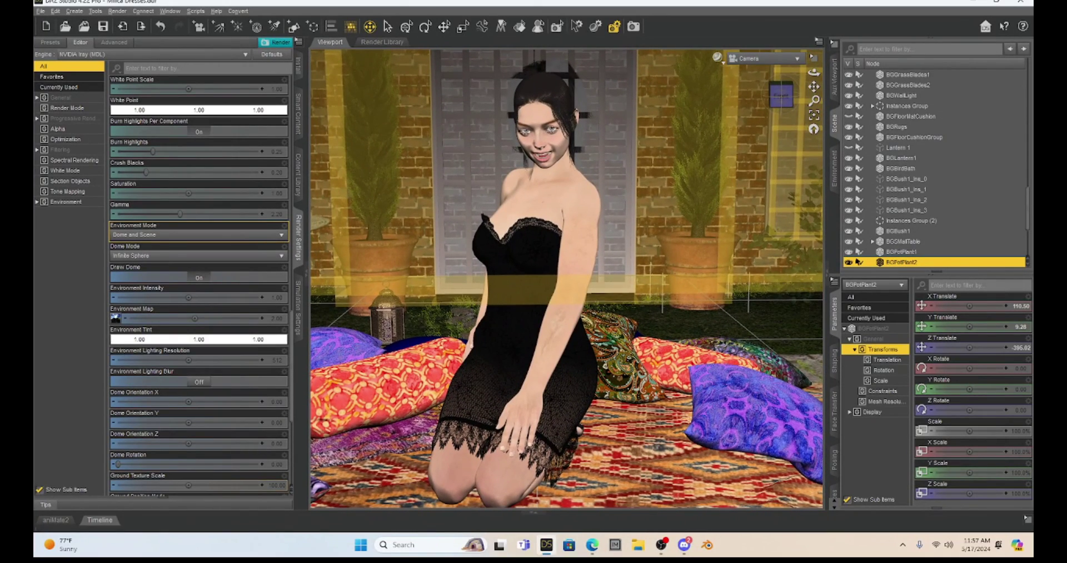
click(780, 103)
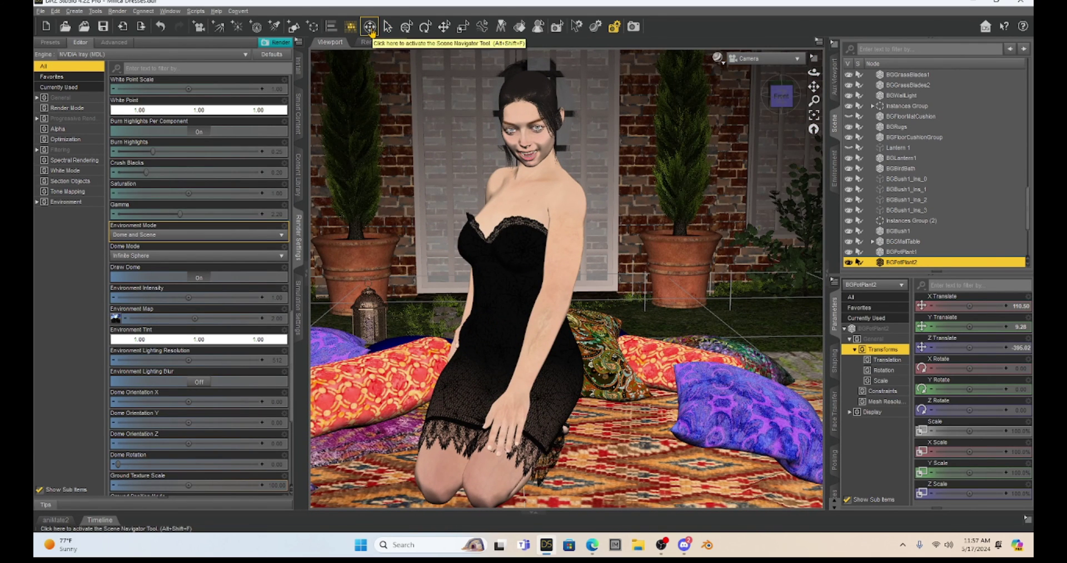
- Open the Tool Settings pane for the Scene Navigator via Window > Panes (Tabs)
click(370, 27)
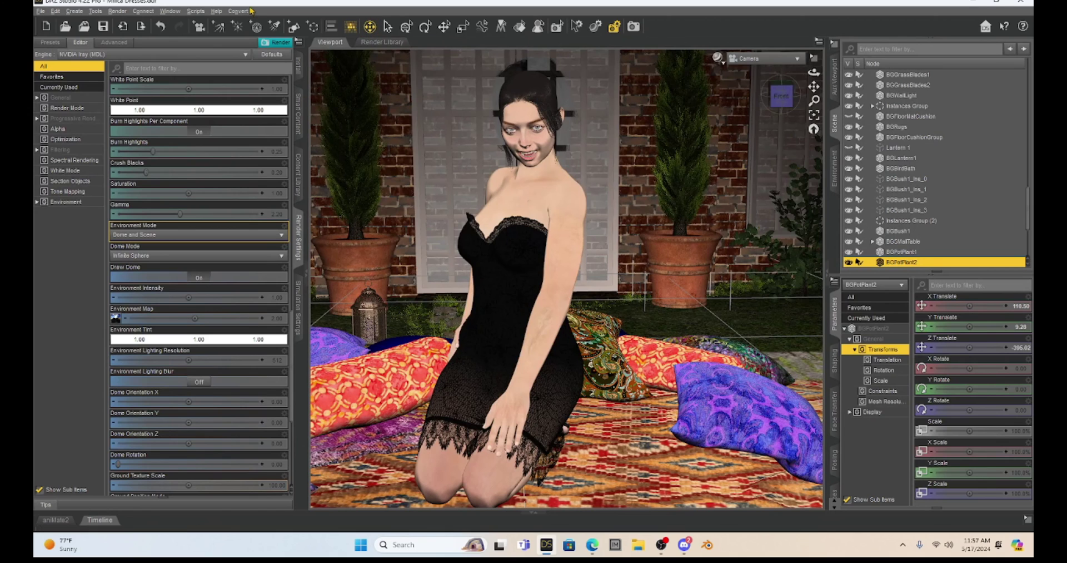
click(170, 11)
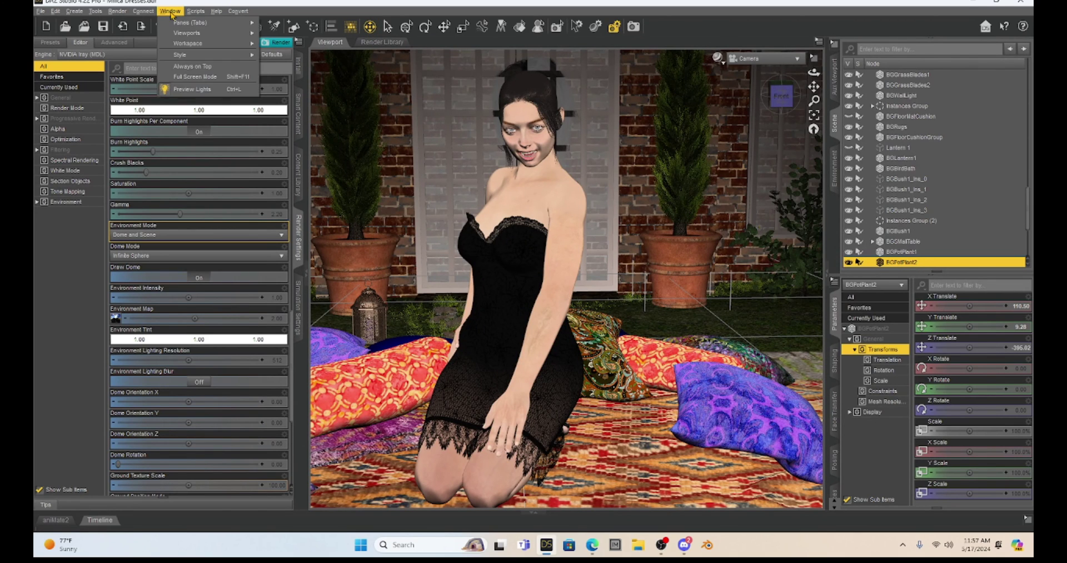
mouse_move(189, 22)
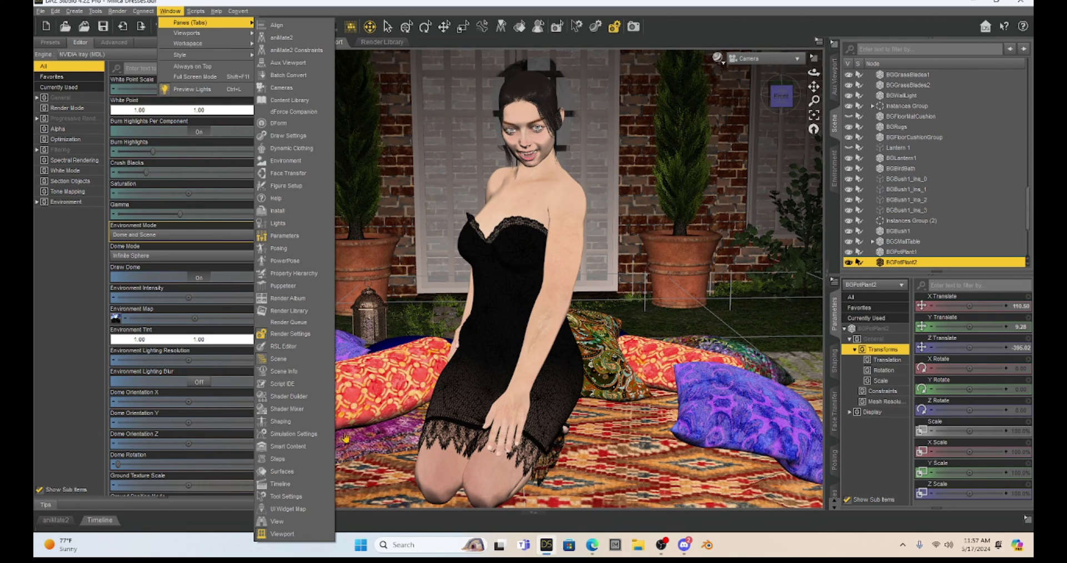
click(313, 497)
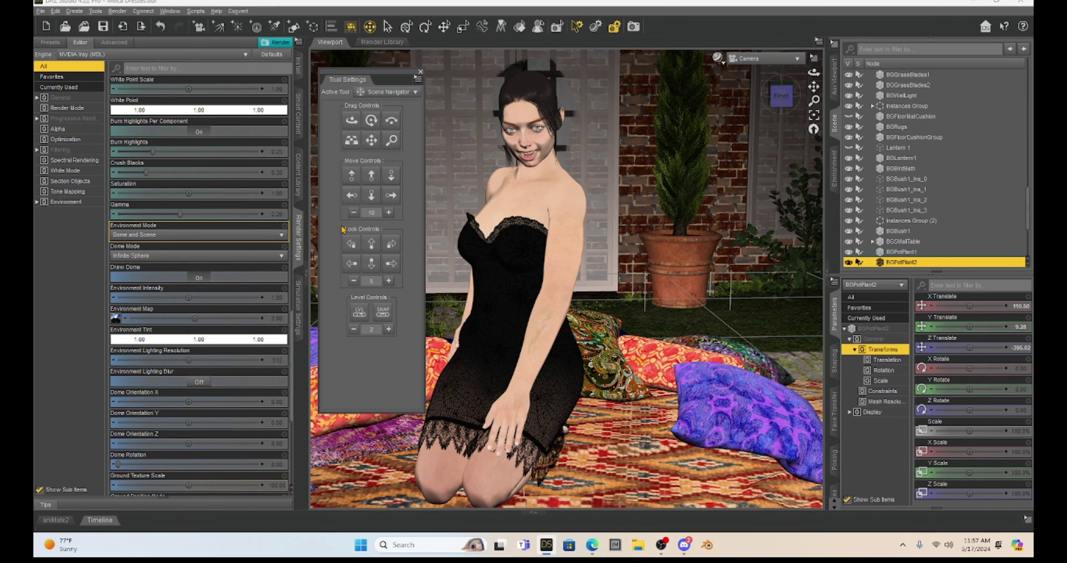
- Step the camera up, forward, back, right and left using the navigator's Move Controls
click(354, 181)
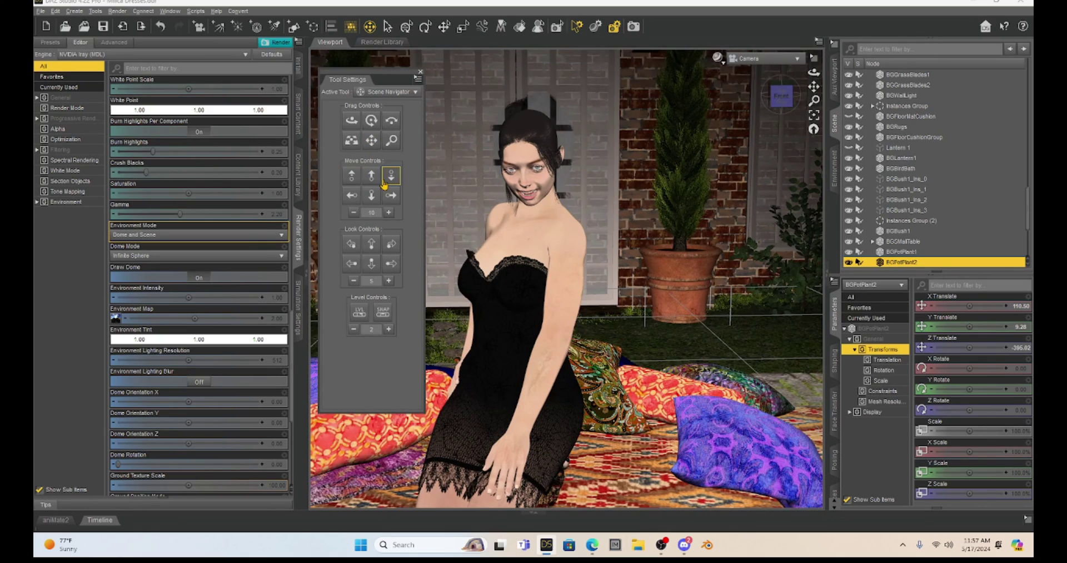
click(373, 178)
click(374, 179)
click(373, 179)
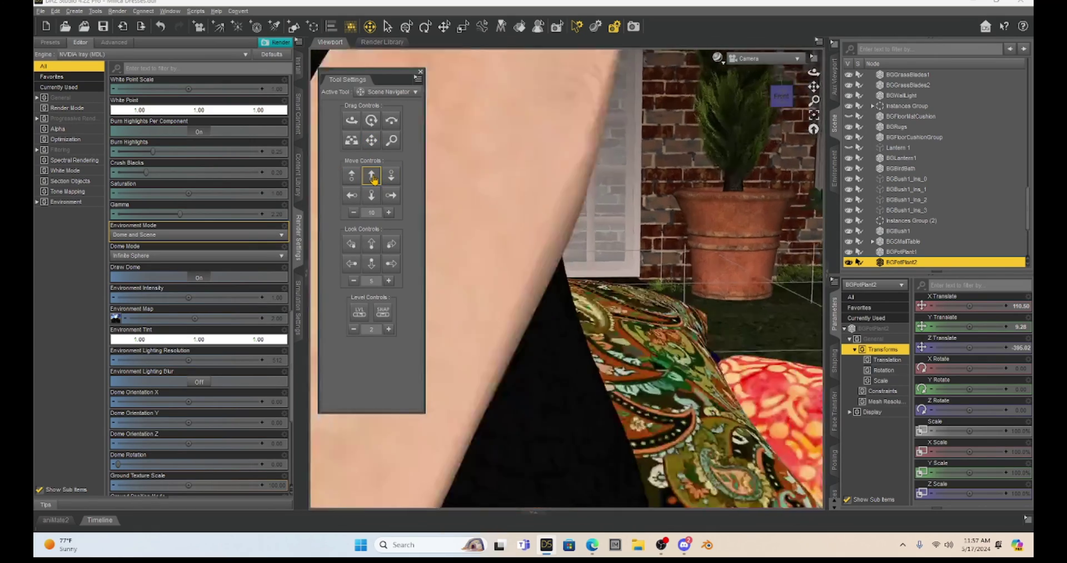
click(370, 196)
click(370, 196)
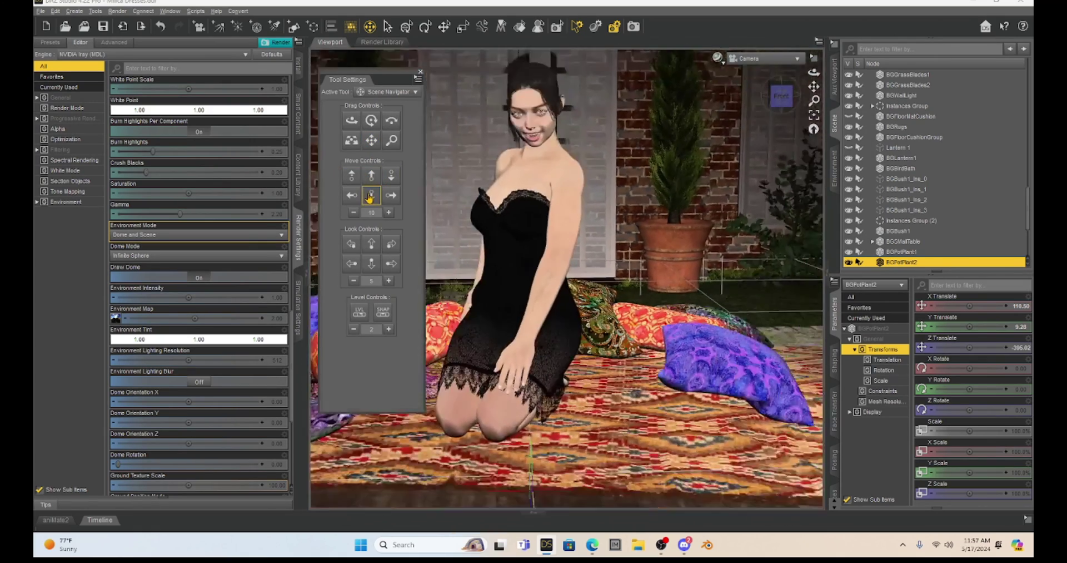
click(390, 196)
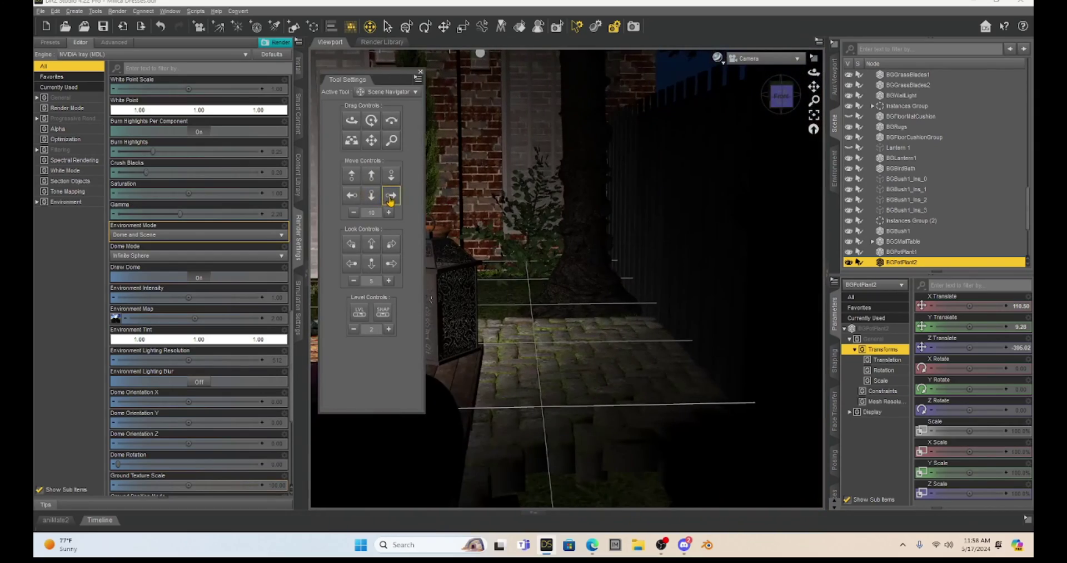
click(352, 196)
click(368, 177)
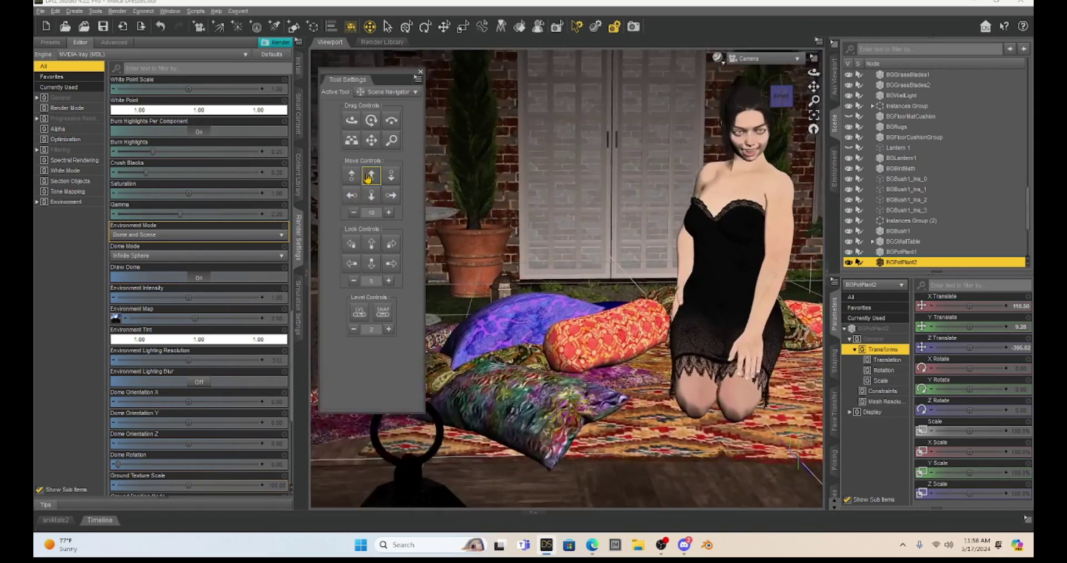
- Undo the camera moves and an orbit back to the front view, then close the Tool Settings pane
click(163, 29)
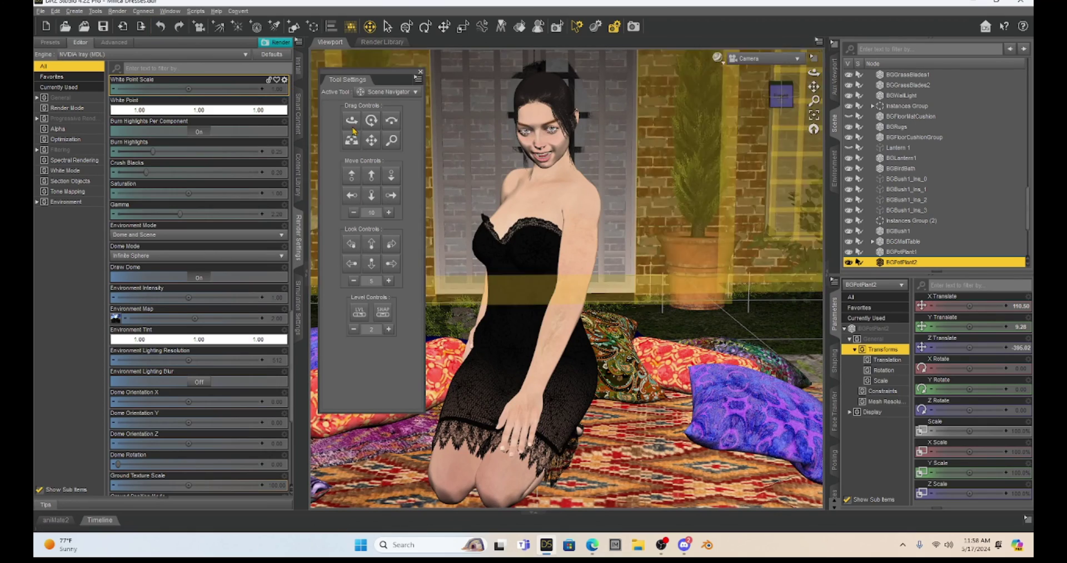
drag(371, 121, 357, 140)
click(160, 27)
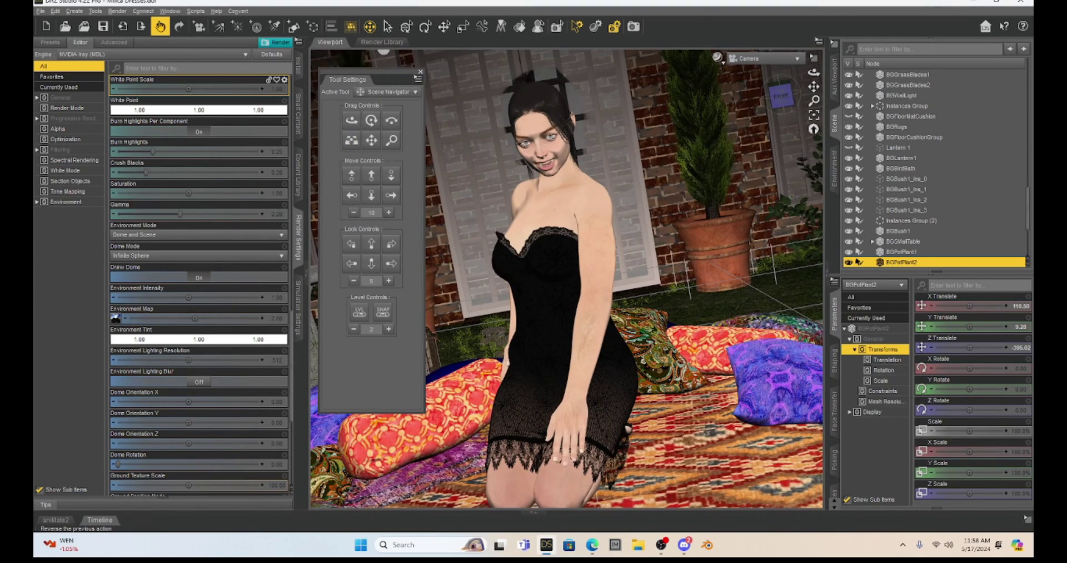
click(160, 26)
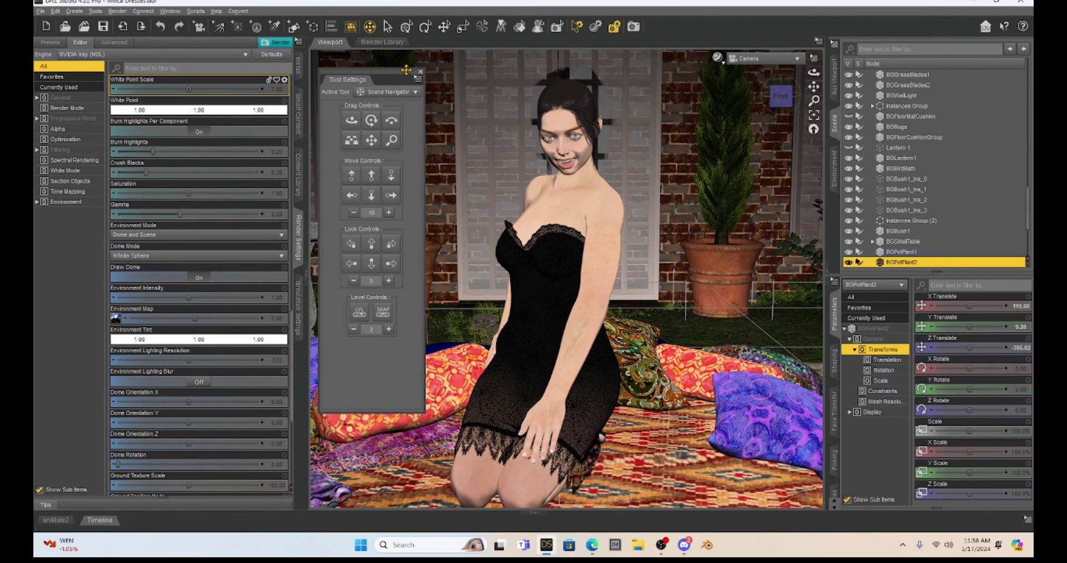
click(421, 71)
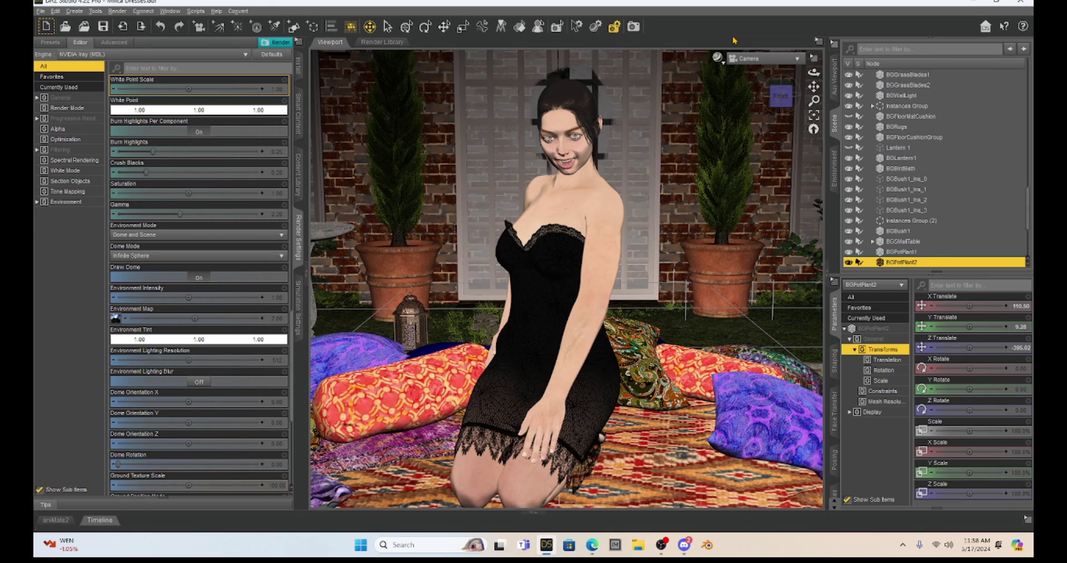
- Open Customize DAZ Studio with F3 and expand ManFriday's Render Queue in the Actions list
key(F3)
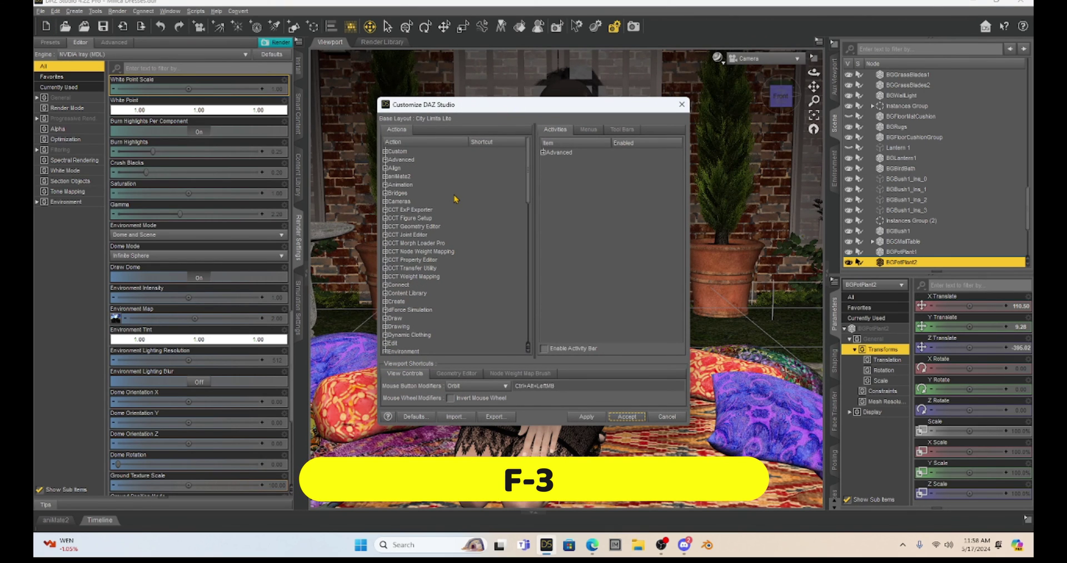
scroll(439, 186, down, 3)
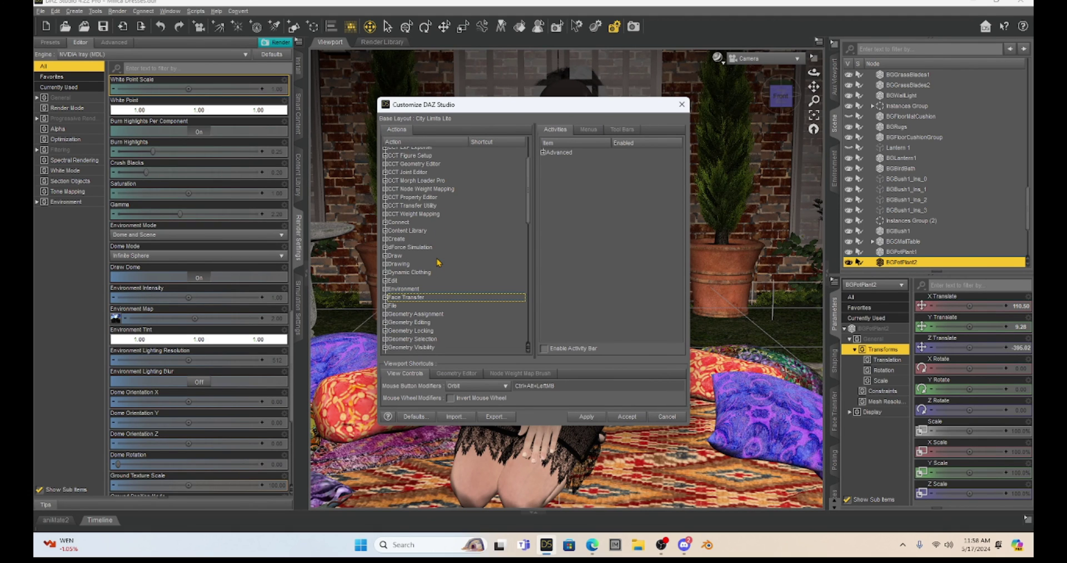
scroll(439, 262, down, 3)
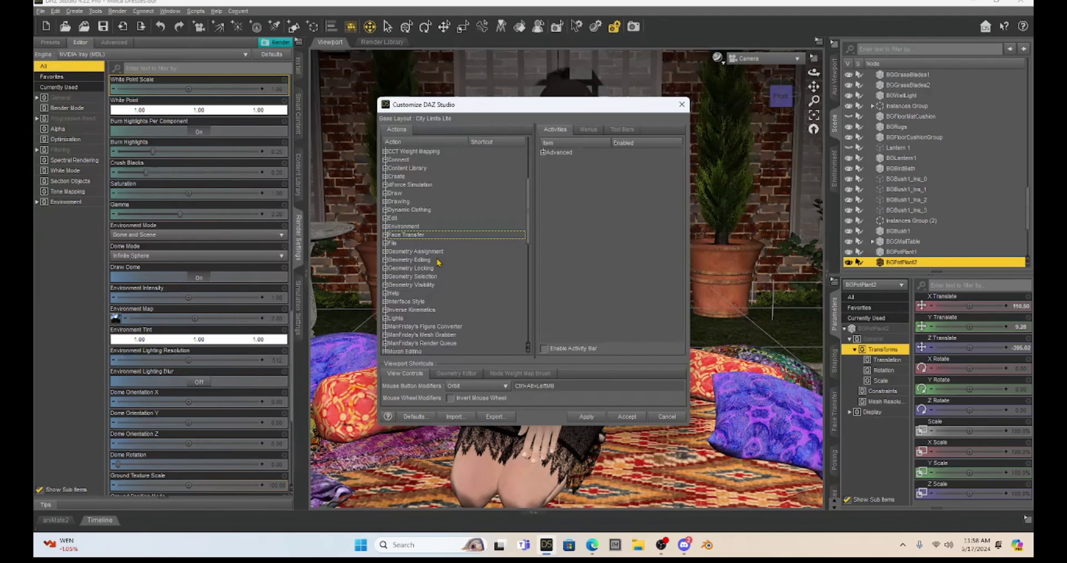
scroll(438, 263, down, 3)
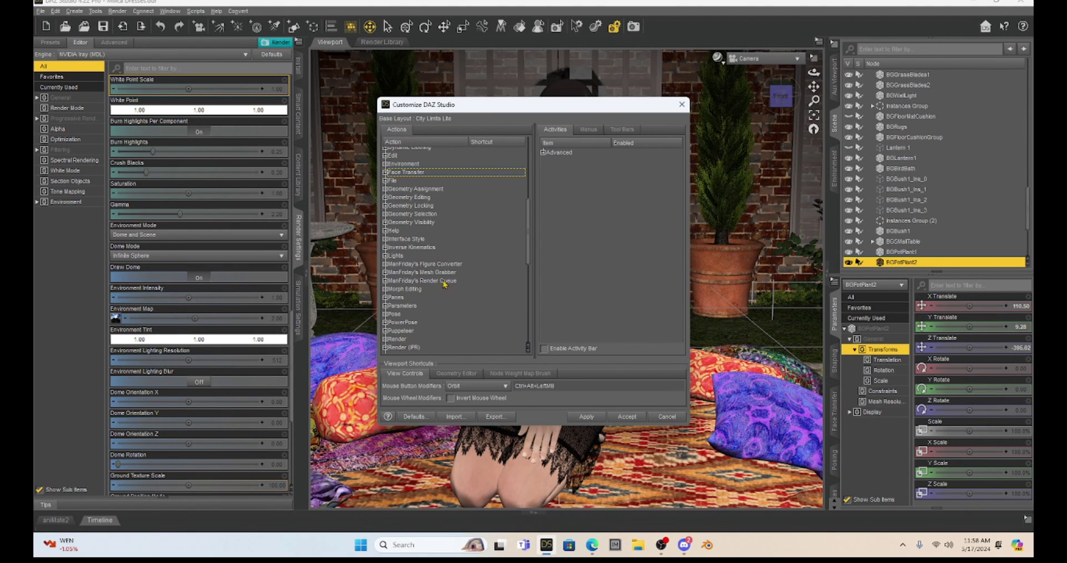
click(386, 282)
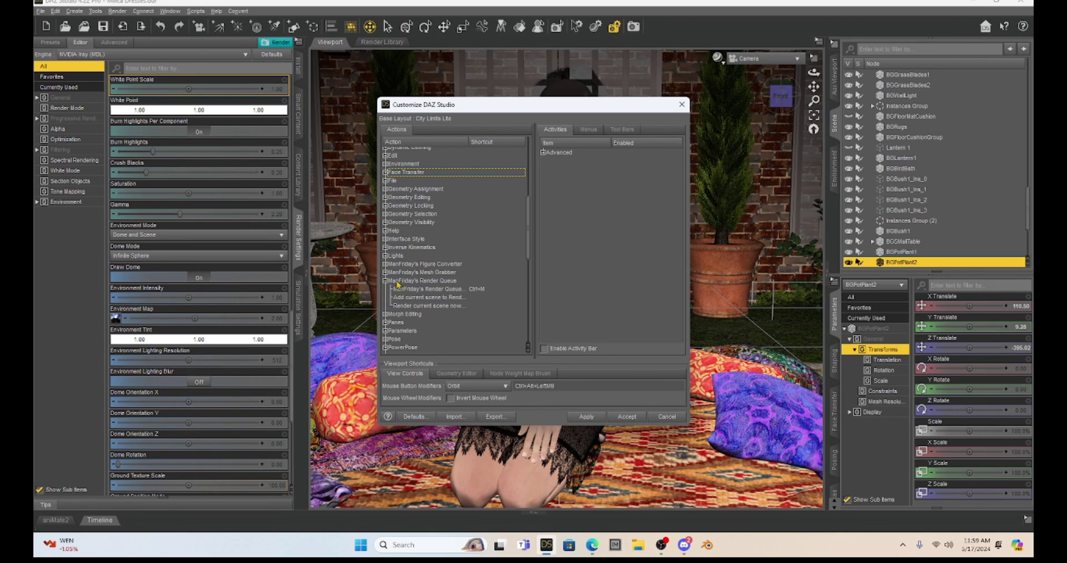
- Assign Ctrl+M as ManFriday's Render Queue keyboard shortcut, then apply and accept
right_click(442, 291)
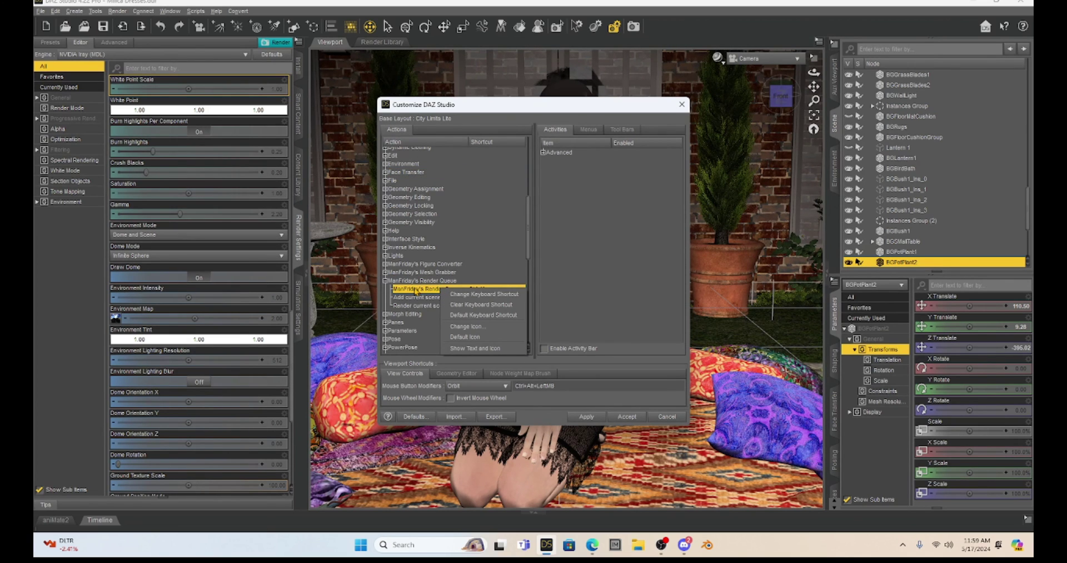
click(460, 298)
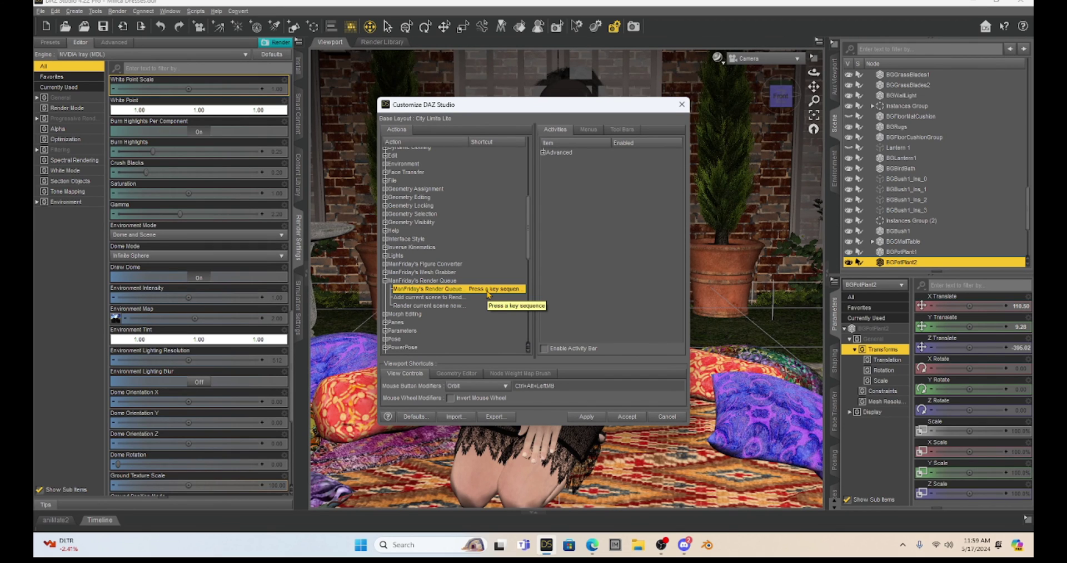
key(ctrl+m)
click(600, 421)
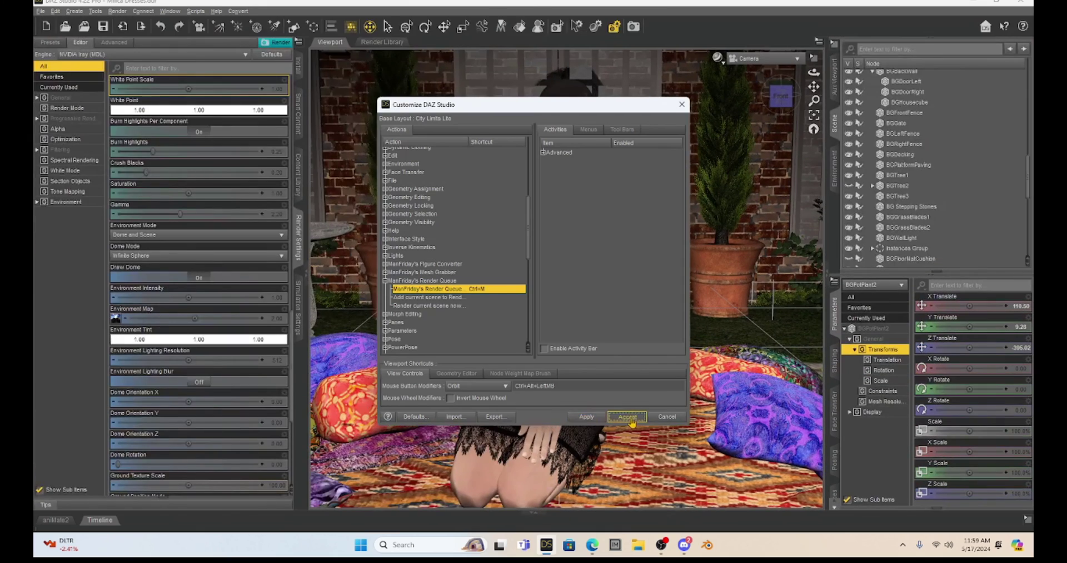
click(627, 416)
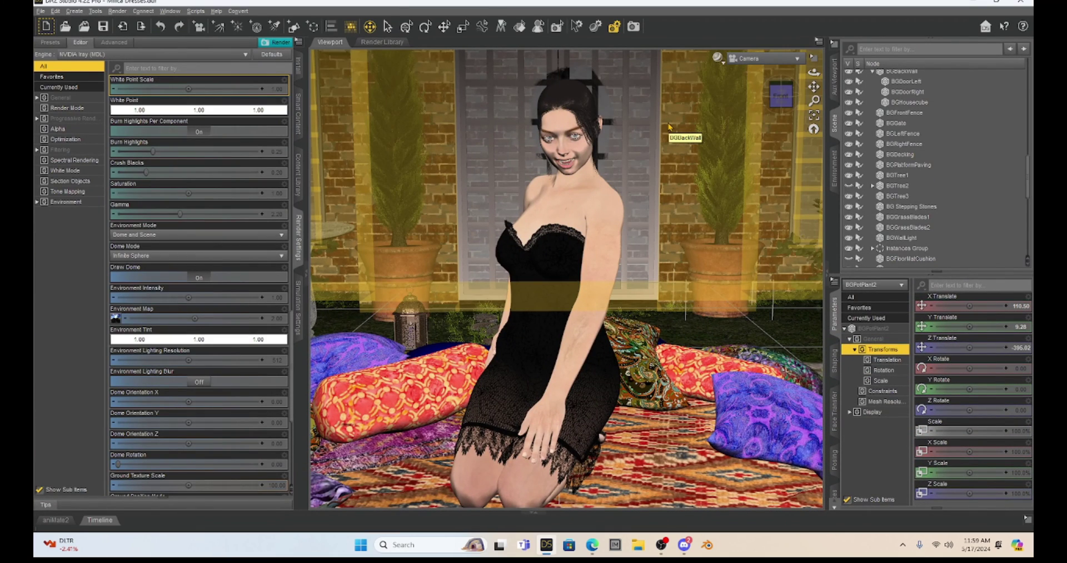
- Test the render queue shortcut, dismiss the Render Queue notice, and reopen Customize with F3
key(ctrl+shift+r)
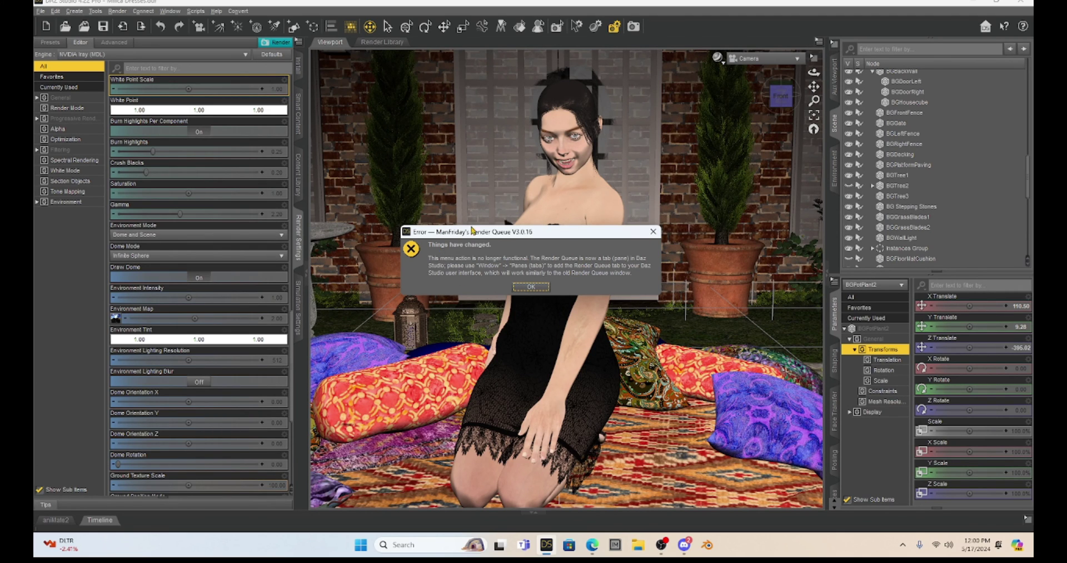
click(522, 291)
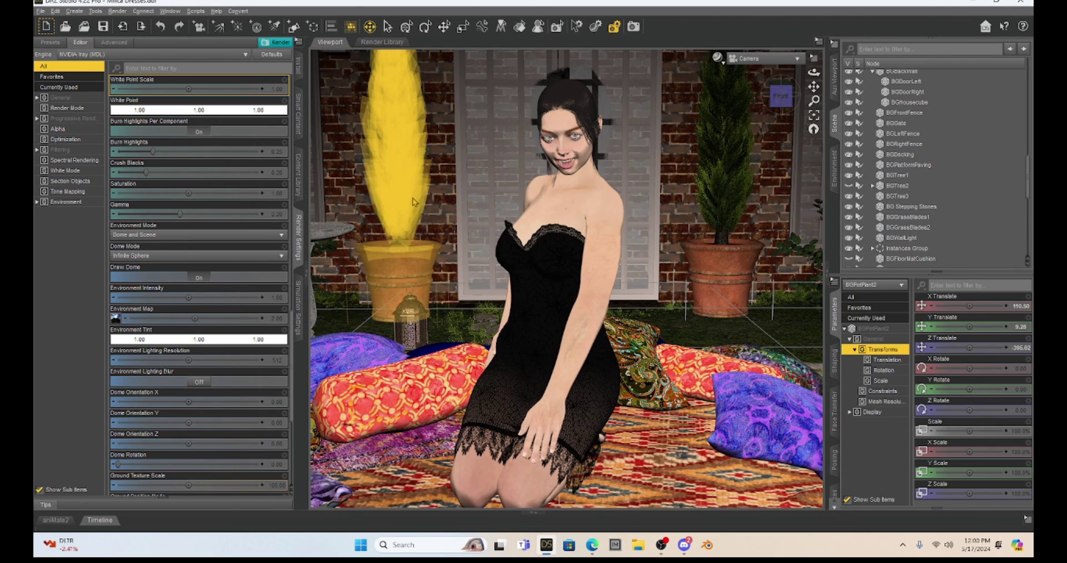
key(F3)
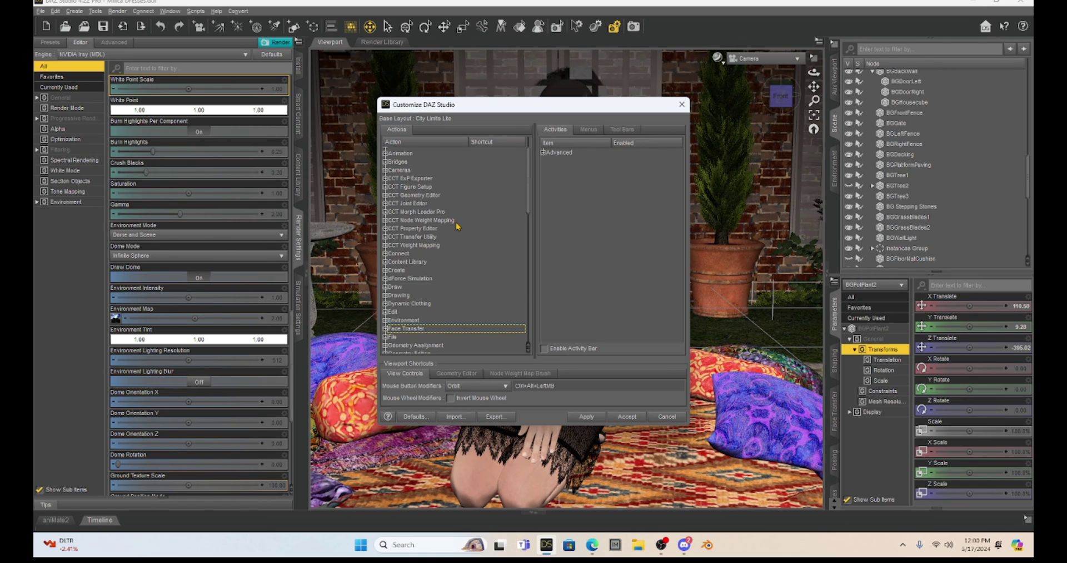
- Under Create, give New Group the Ctrl+G shortcut taken from Script IDE's Go to Line, then apply and accept
scroll(457, 226, down, 2)
scroll(457, 226, down, 2)
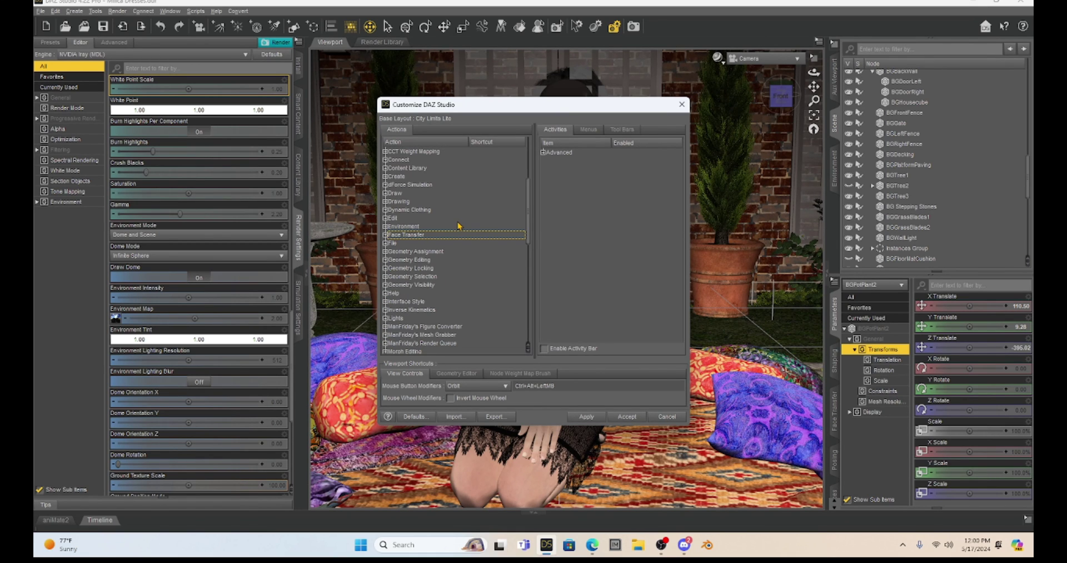
scroll(457, 226, up, 4)
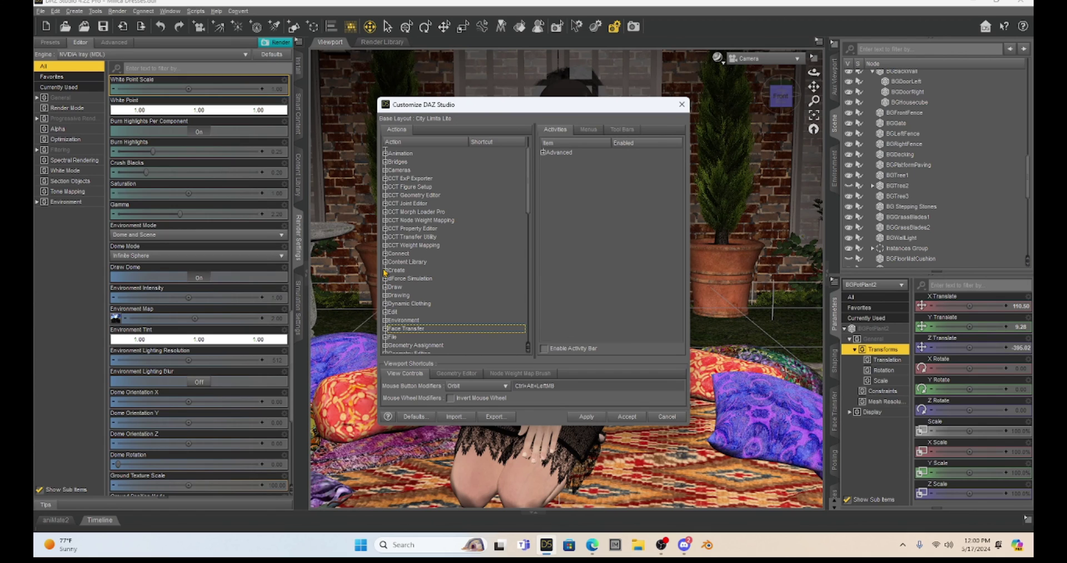
click(385, 270)
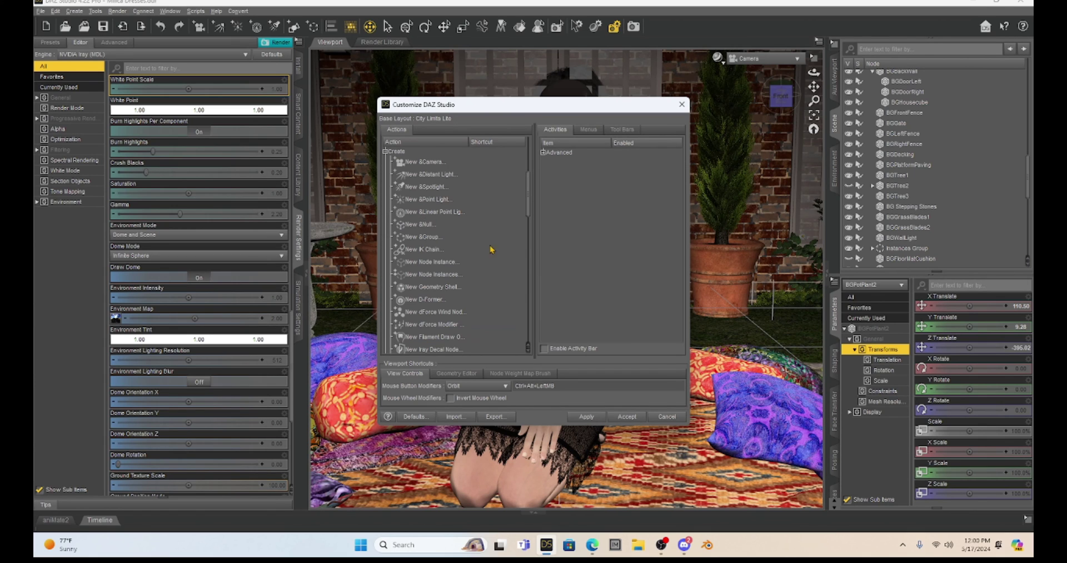
click(434, 238)
right_click(434, 238)
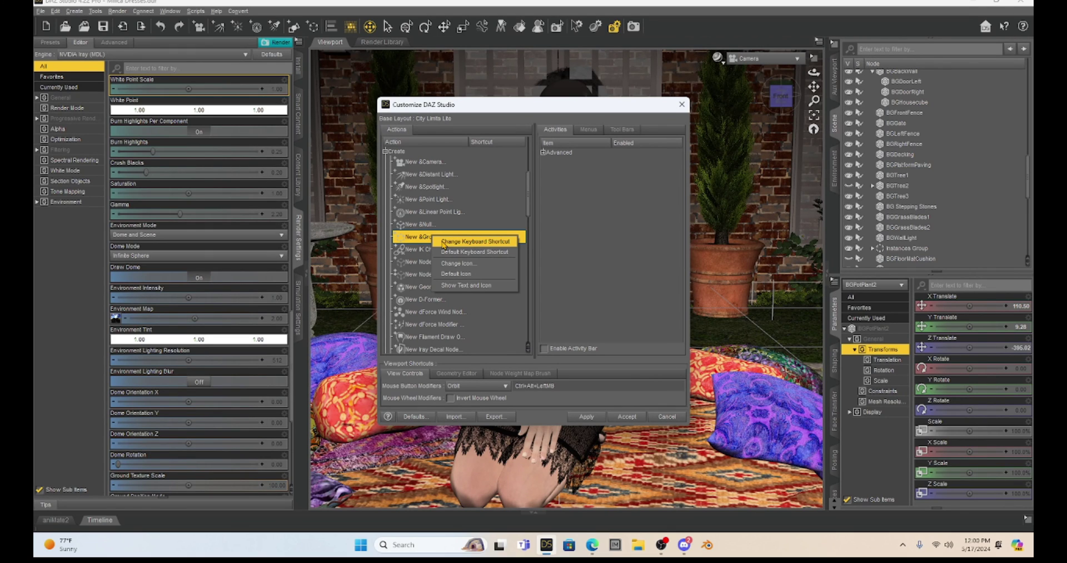
click(443, 241)
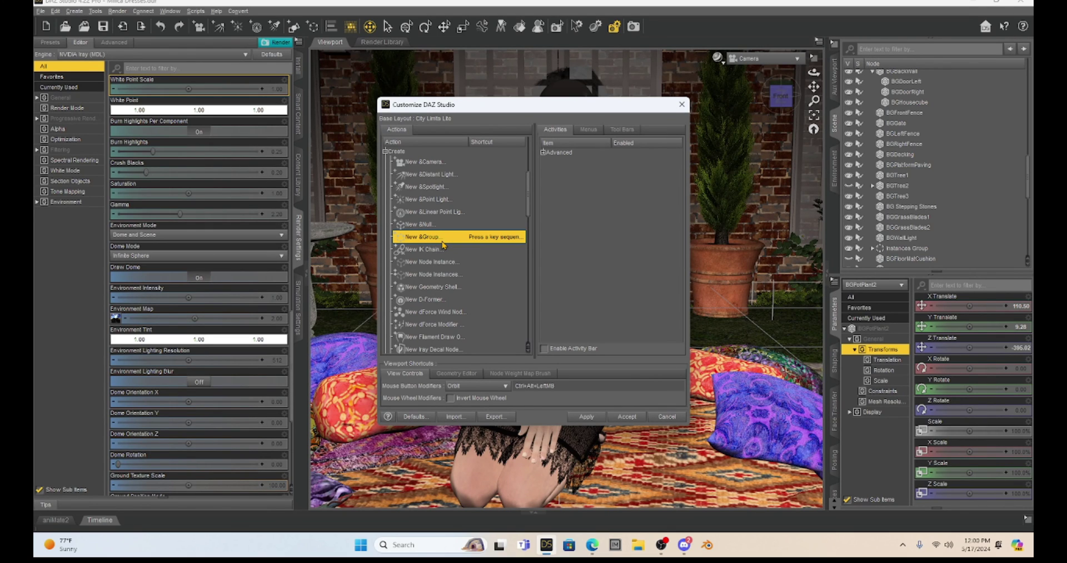
key(ctrl+g)
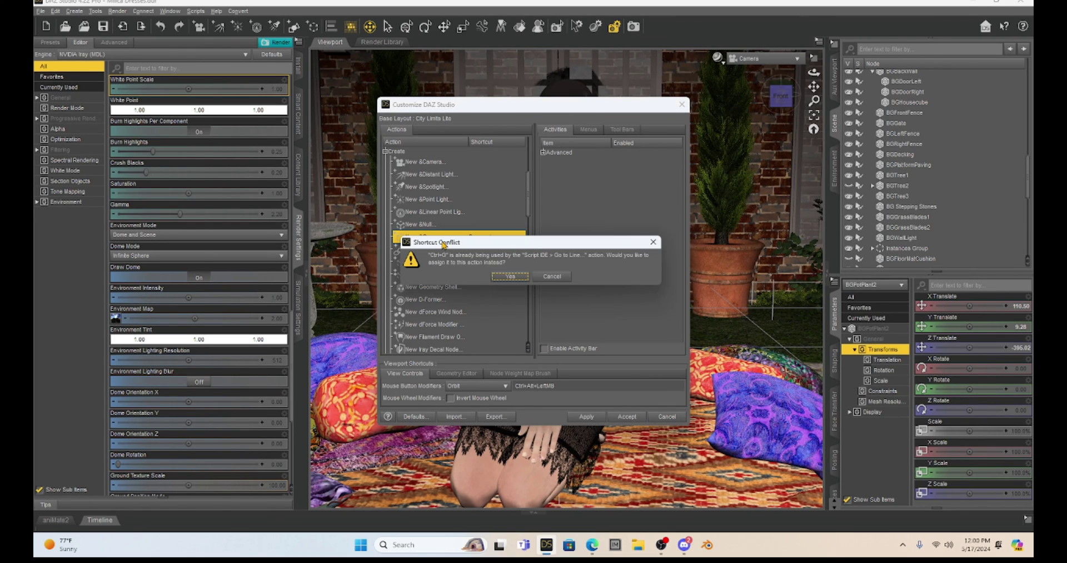
click(511, 278)
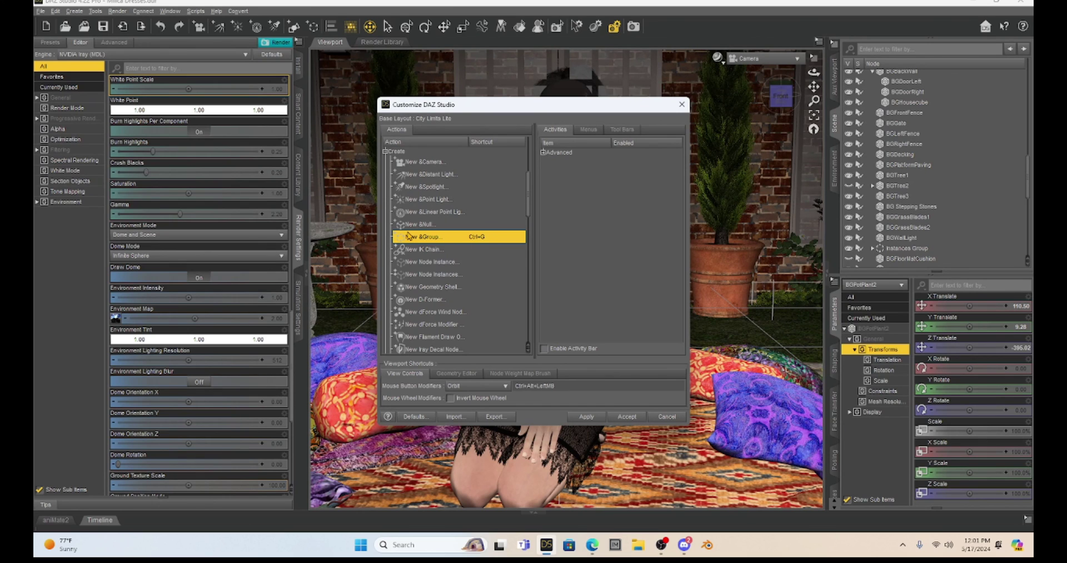
click(587, 416)
click(630, 418)
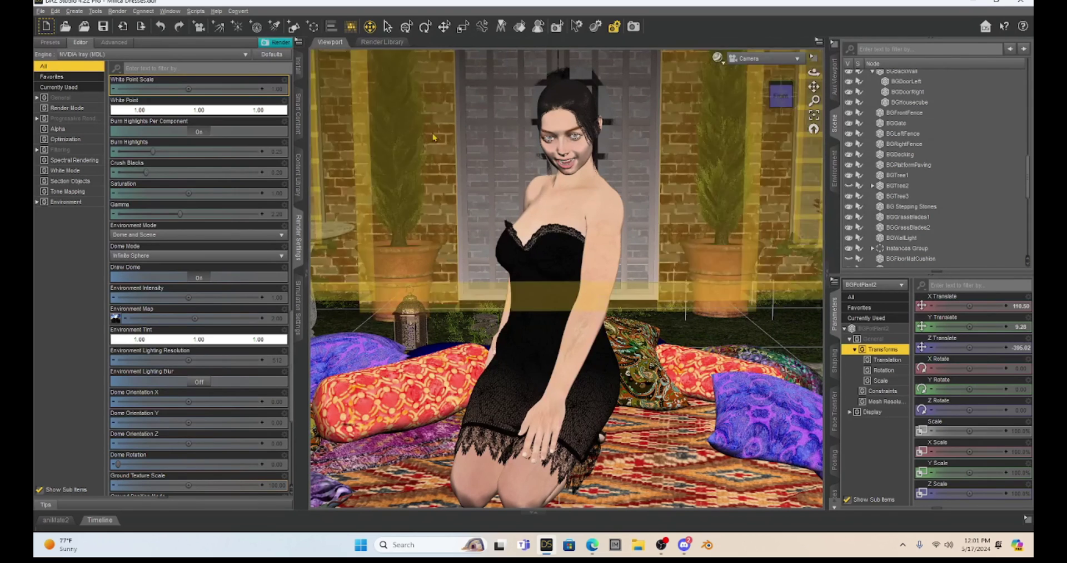
key(ctrl+g)
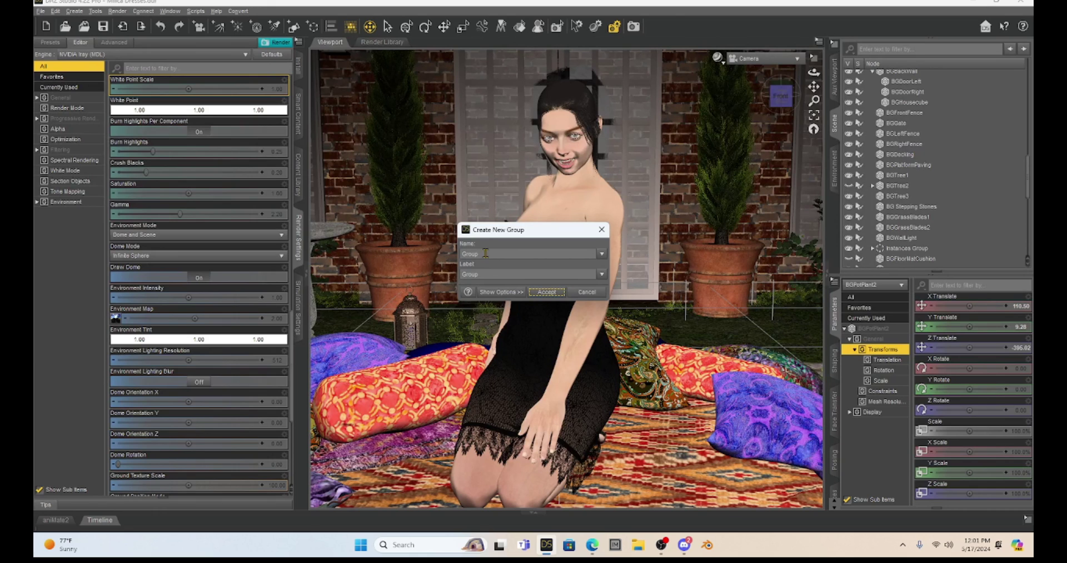
click(581, 296)
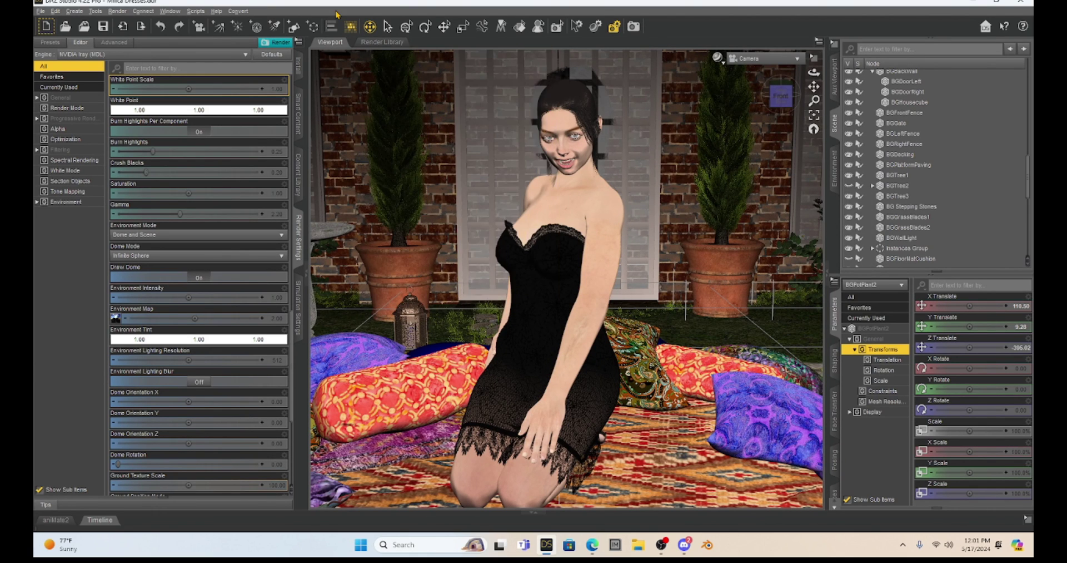
key(F3)
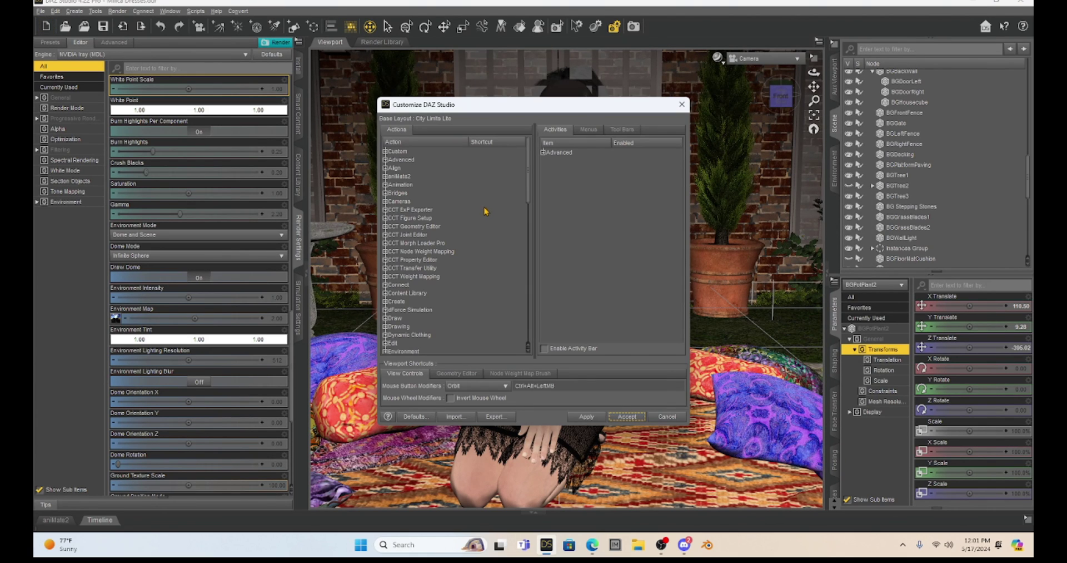
scroll(484, 238, down, 2)
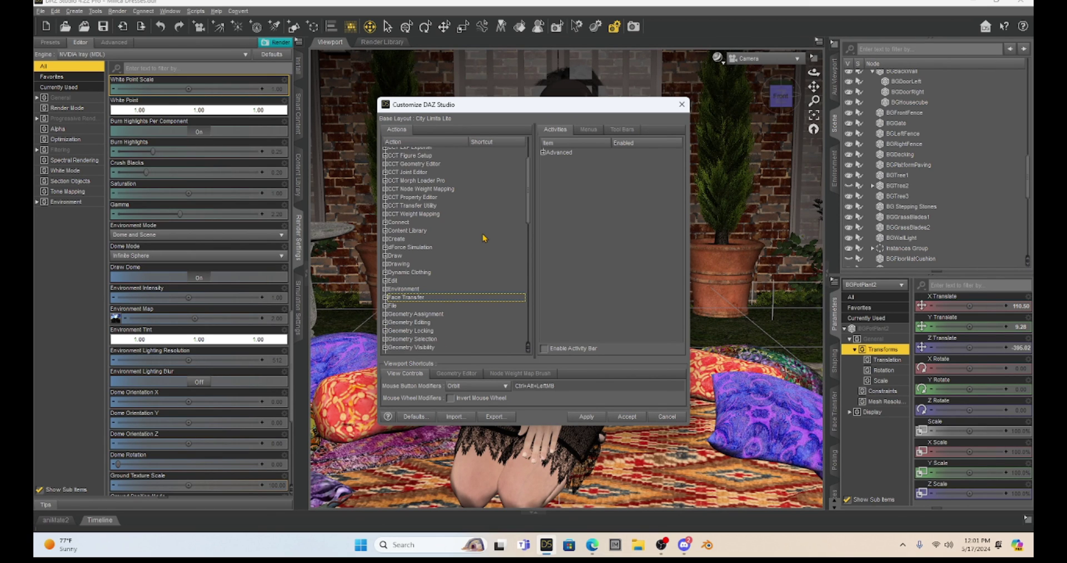
scroll(484, 238, down, 6)
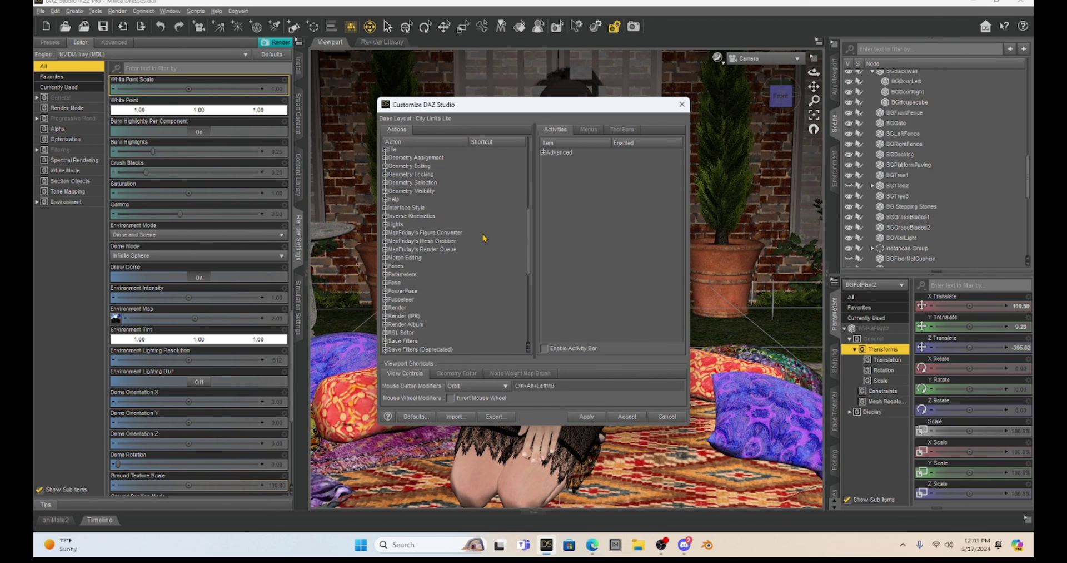
scroll(486, 238, down, 5)
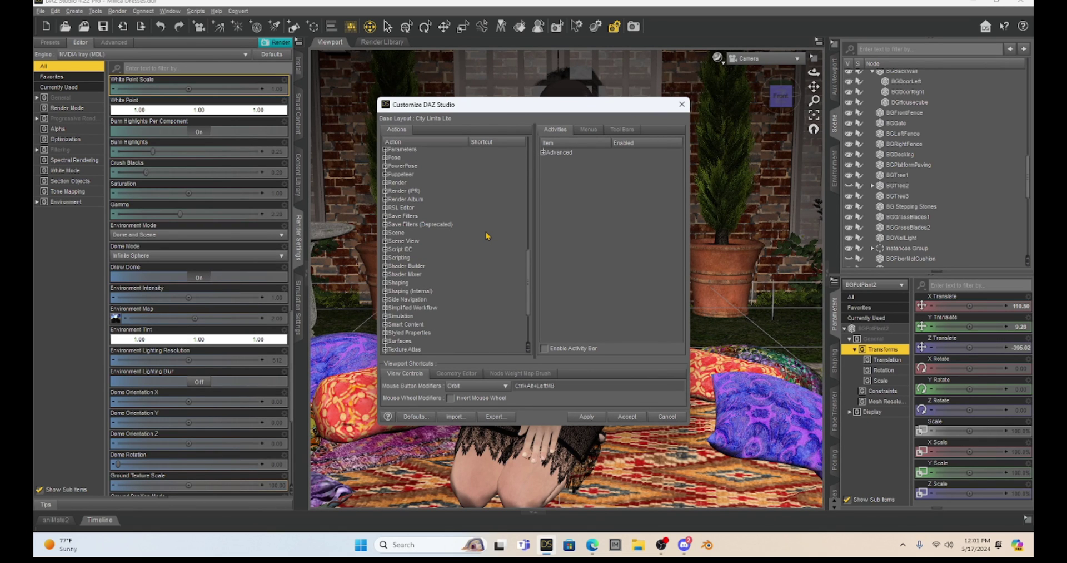
scroll(487, 236, down, 1)
scroll(487, 236, down, 2)
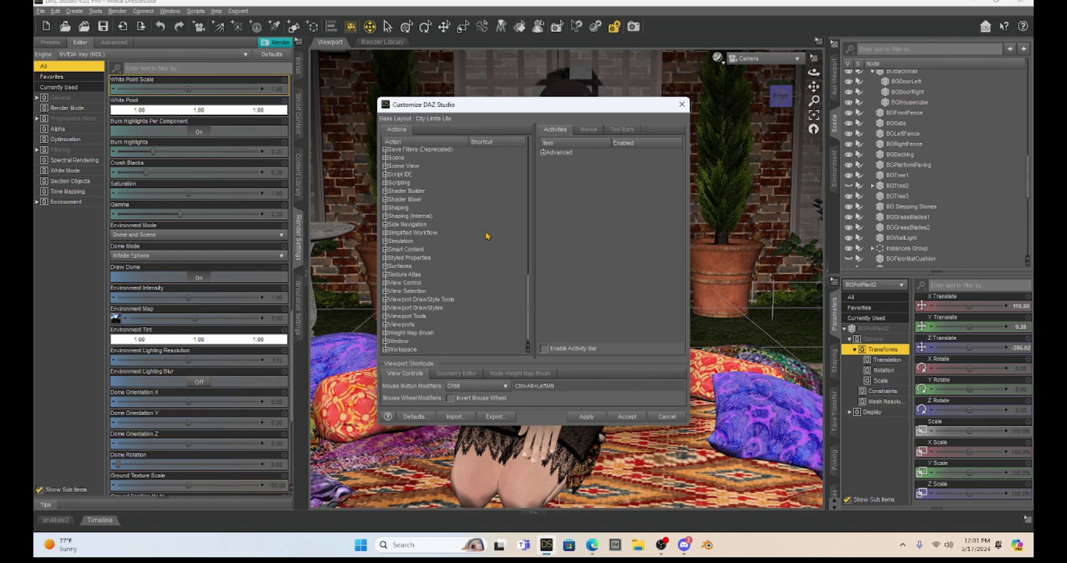
click(682, 105)
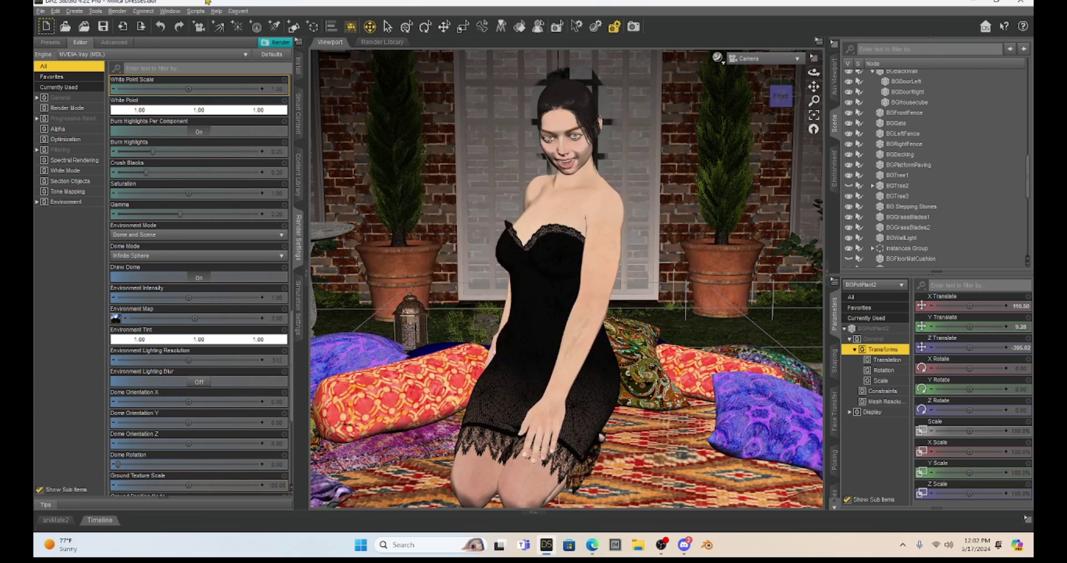
- Collapse the left Content Library dock and the right dock, then pan the Camera view across the cushions
click(299, 175)
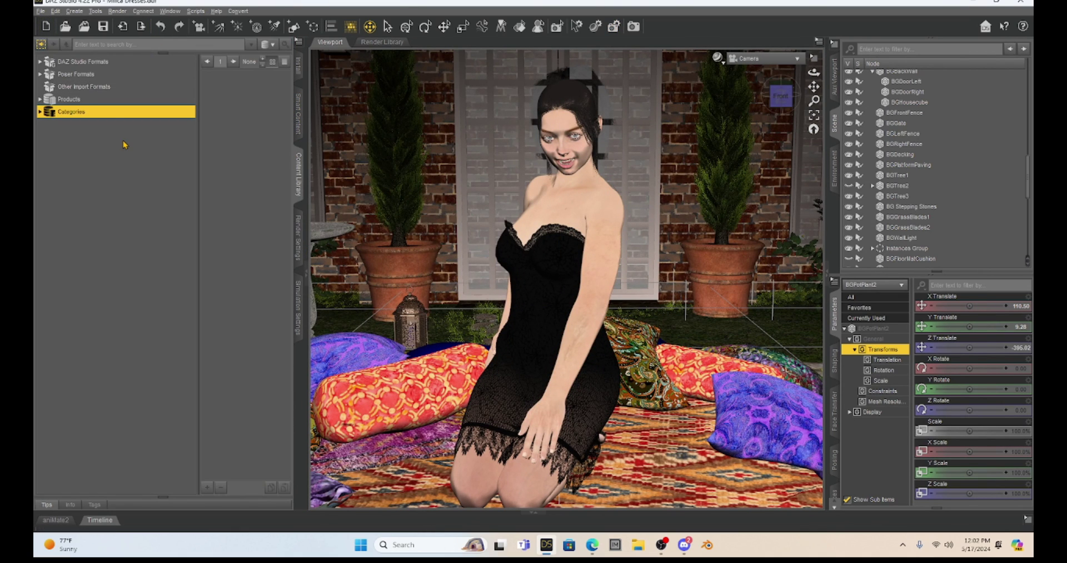
click(306, 273)
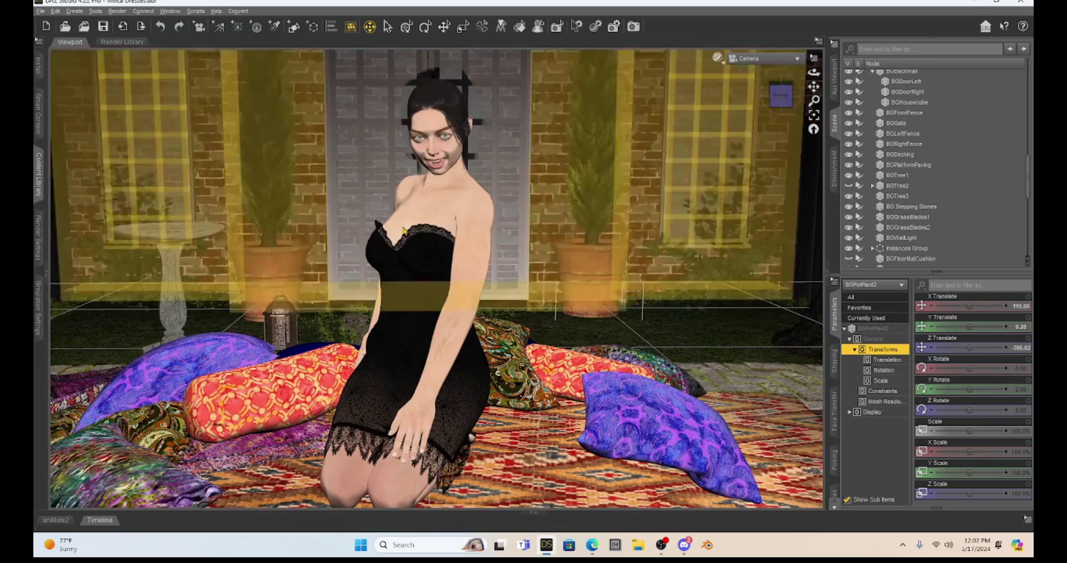
click(829, 273)
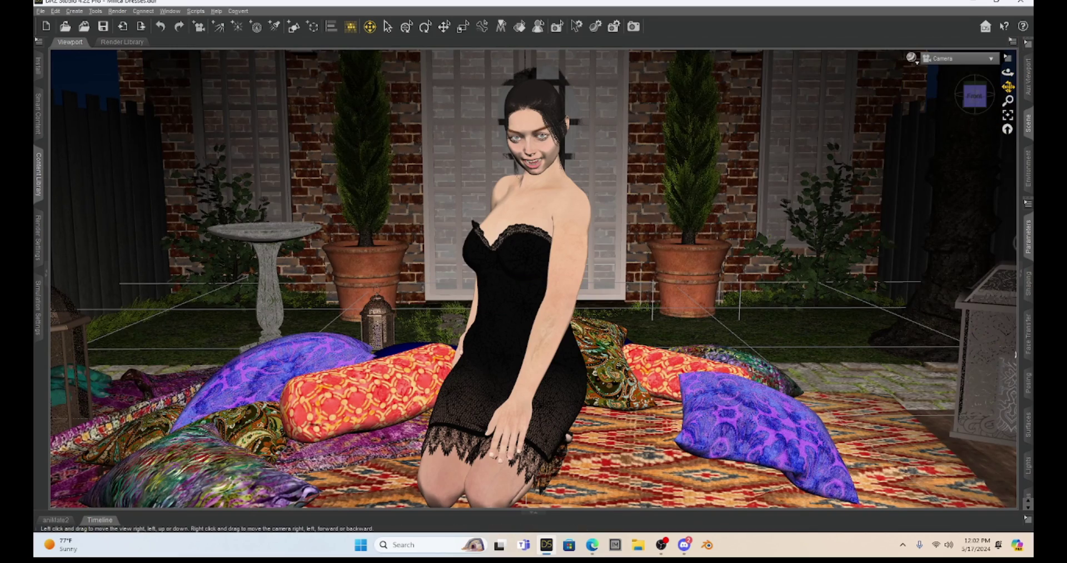
drag(1015, 353, 1012, 341)
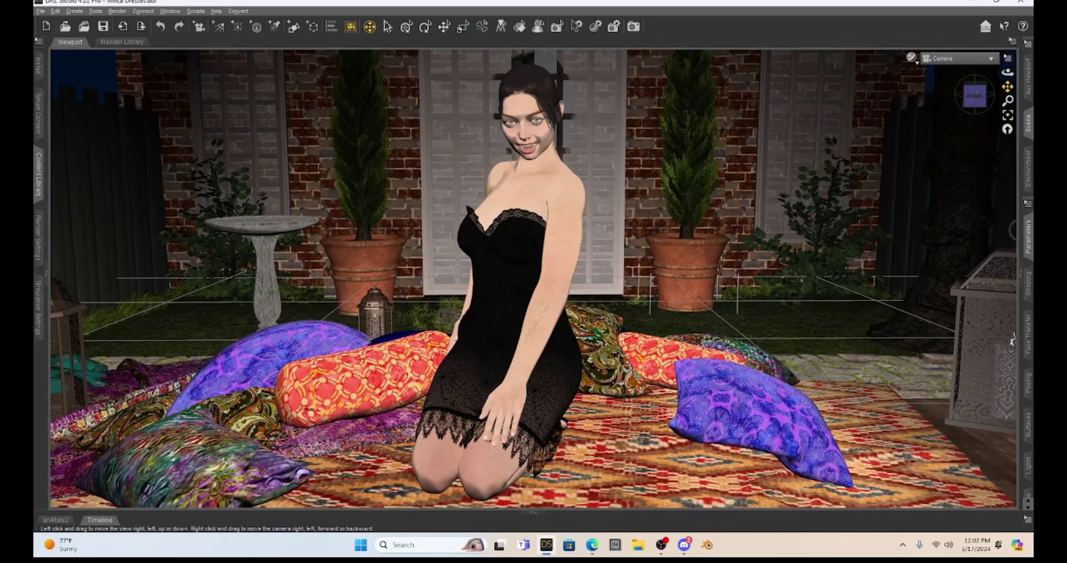